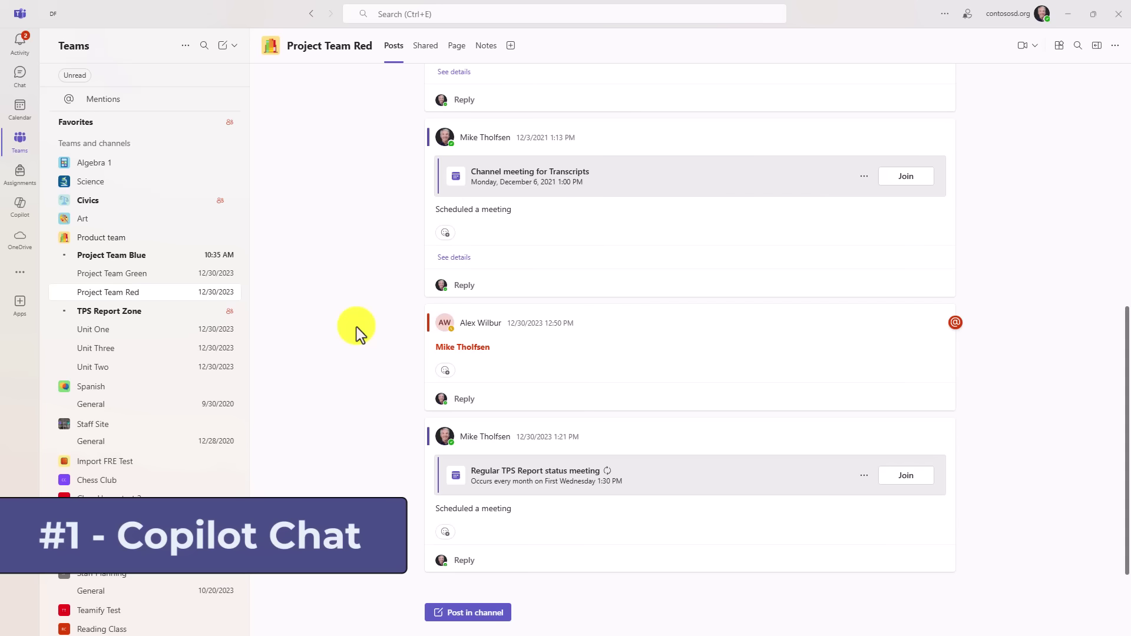
- Open Copilot Chat, then collapse and re-expand its agents and chats side panel
{"action": "left_click", "coordinate": [20, 216]}
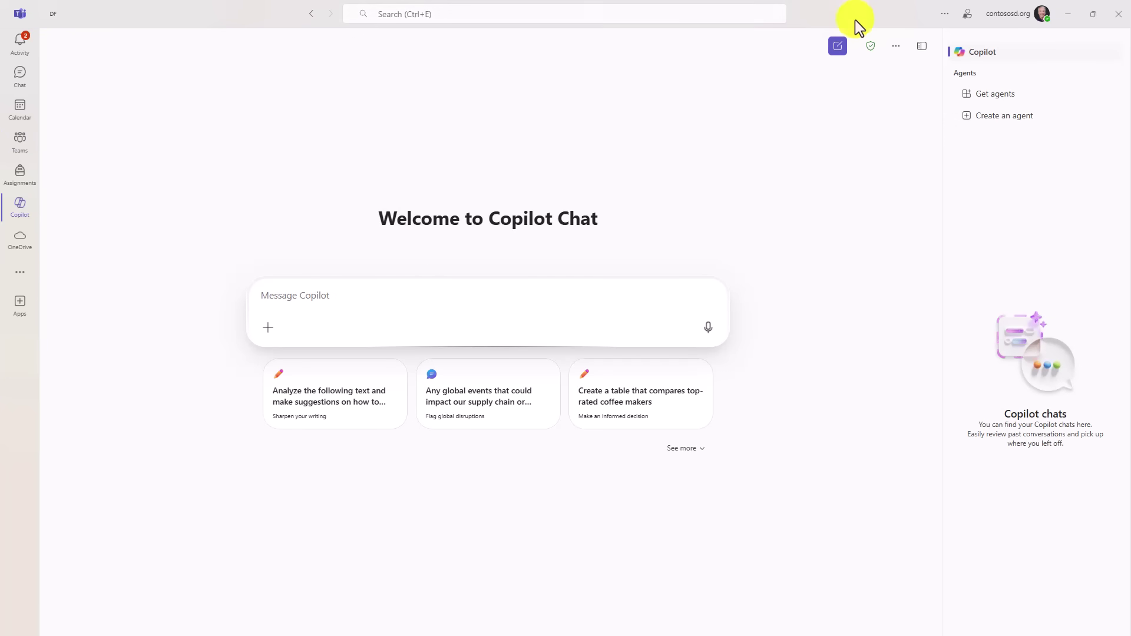
{"action": "mouse_move", "coordinate": [865, 55]}
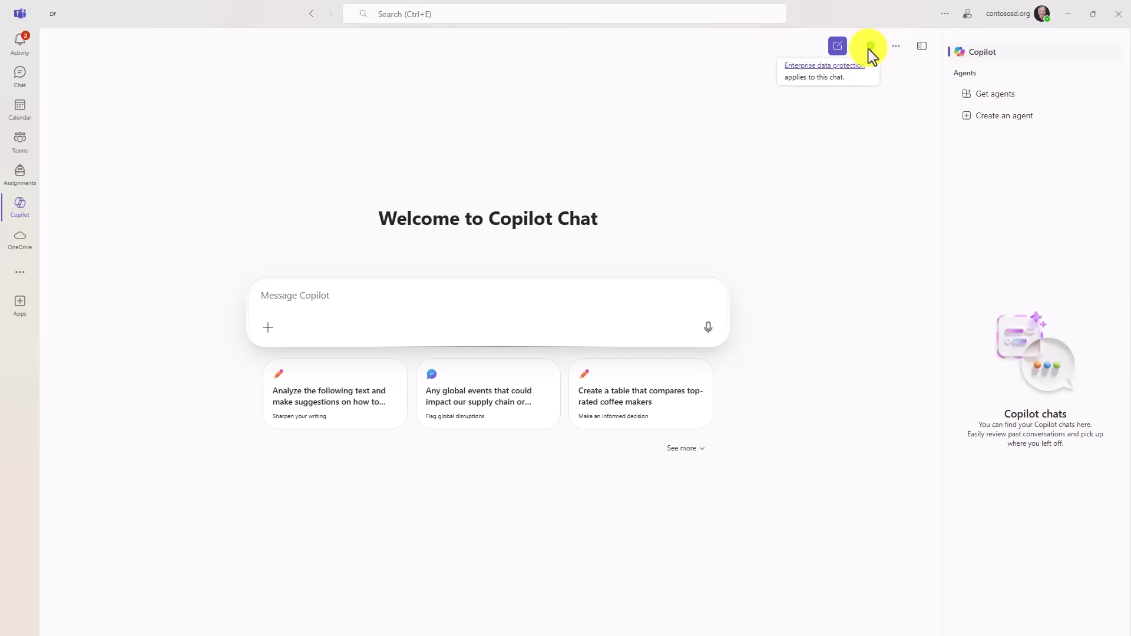
{"action": "left_click", "coordinate": [923, 47]}
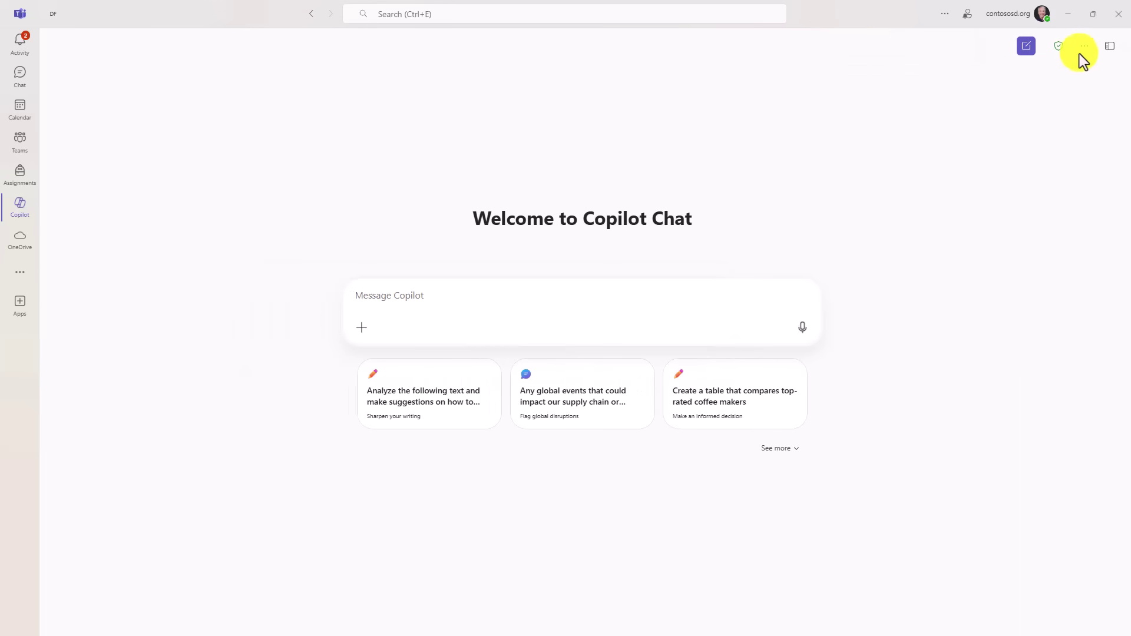
{"action": "left_click", "coordinate": [1113, 47]}
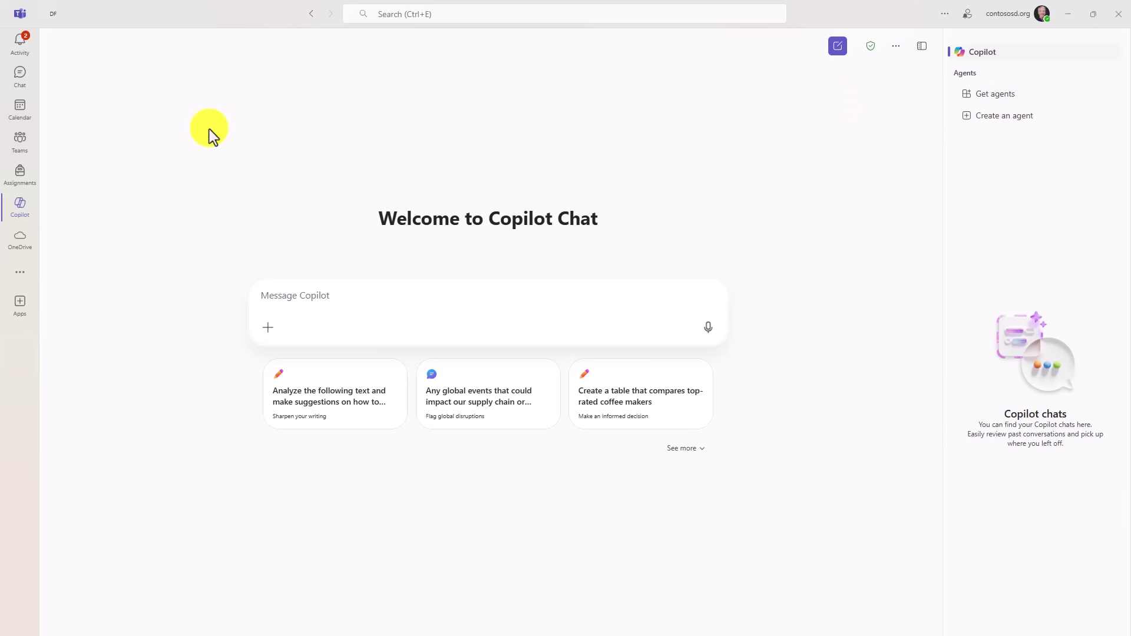
- Paste and send the TPS Report coversheets prompt to Copilot, then have the reply read aloud
{"action": "left_click", "coordinate": [324, 293]}
{"action": "type", "text": "Write me a message to send to my team that talks about the new TPS Report coversheets. Do it in the style of Bill Lumbergh"}
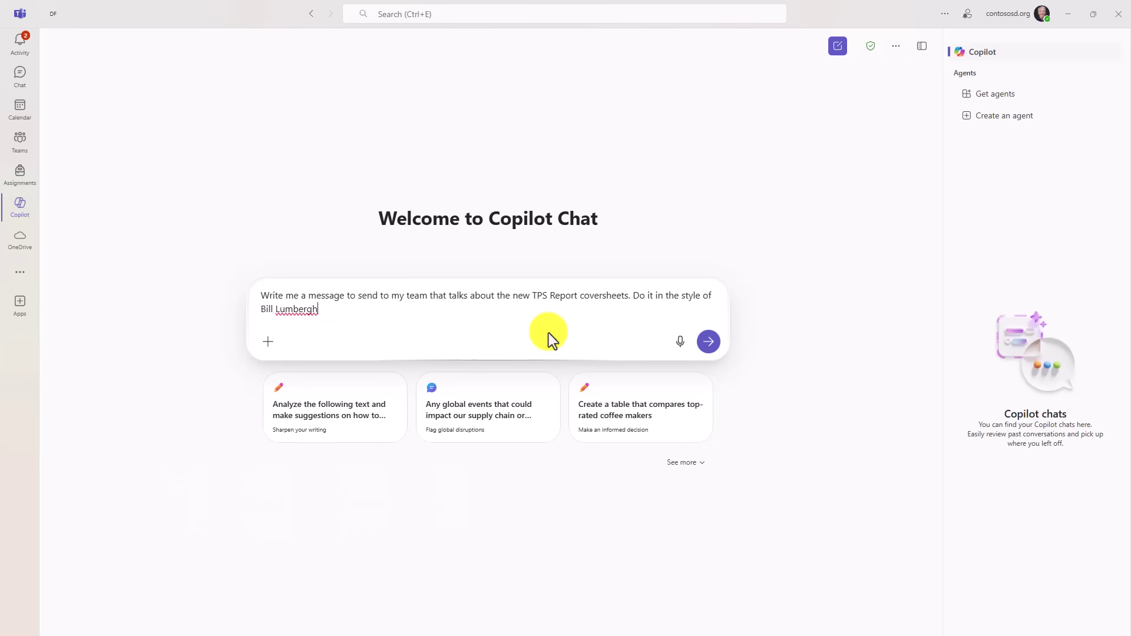
{"action": "left_click", "coordinate": [707, 345]}
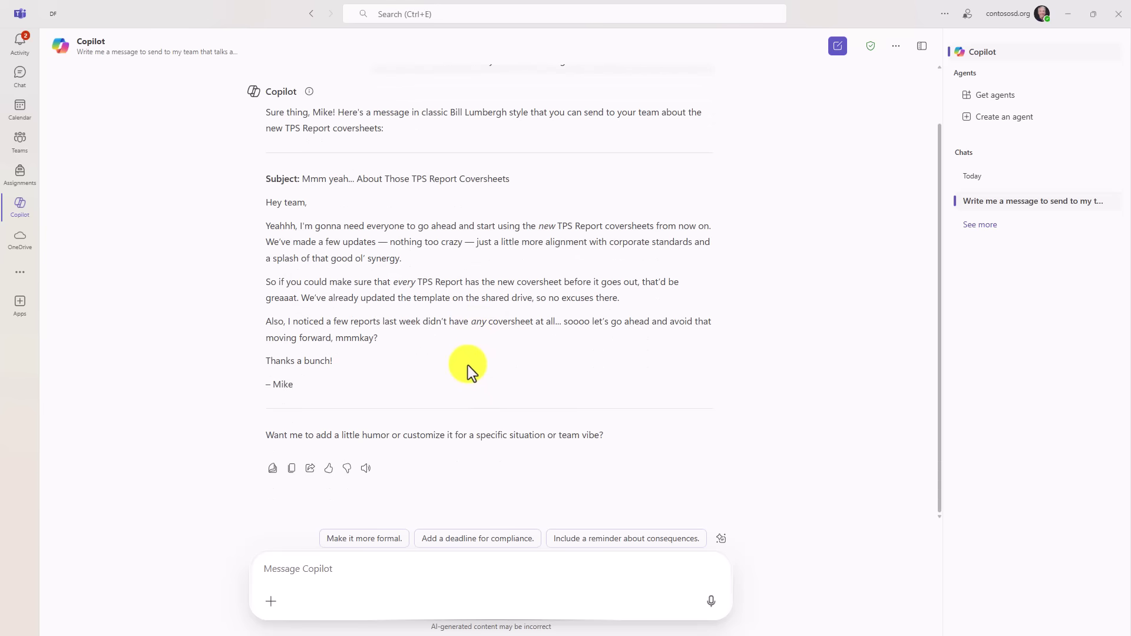
{"action": "left_click", "coordinate": [364, 471]}
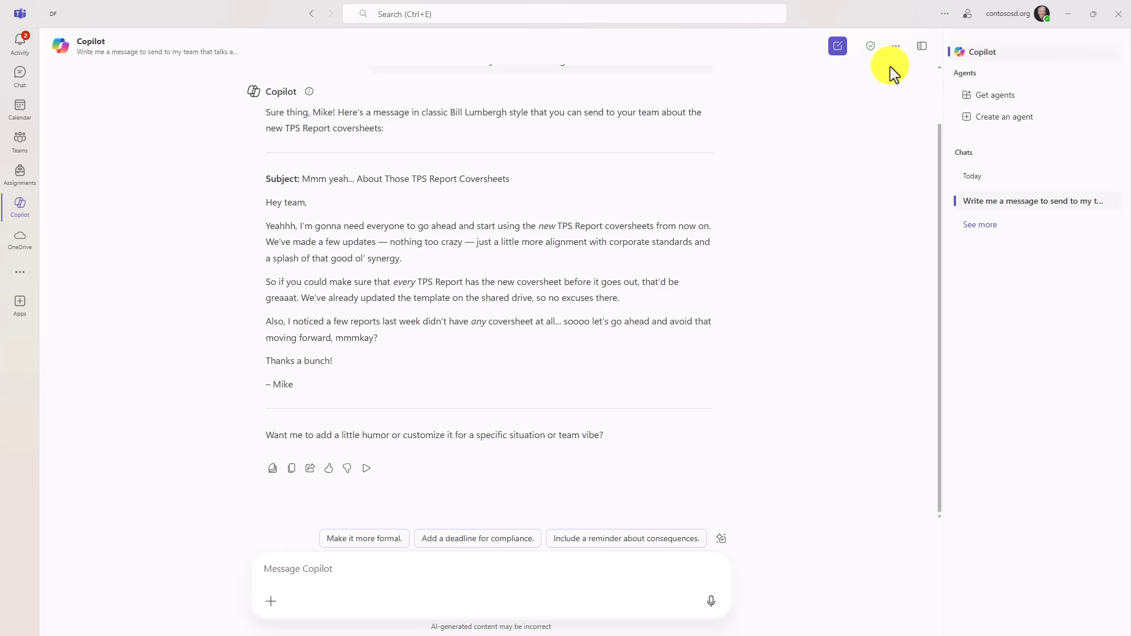
- In a new Copilot chat, use the 'What are analysts saying about [competitor name] this quarter?' suggestion and preview the + menu
{"action": "left_click", "coordinate": [837, 53]}
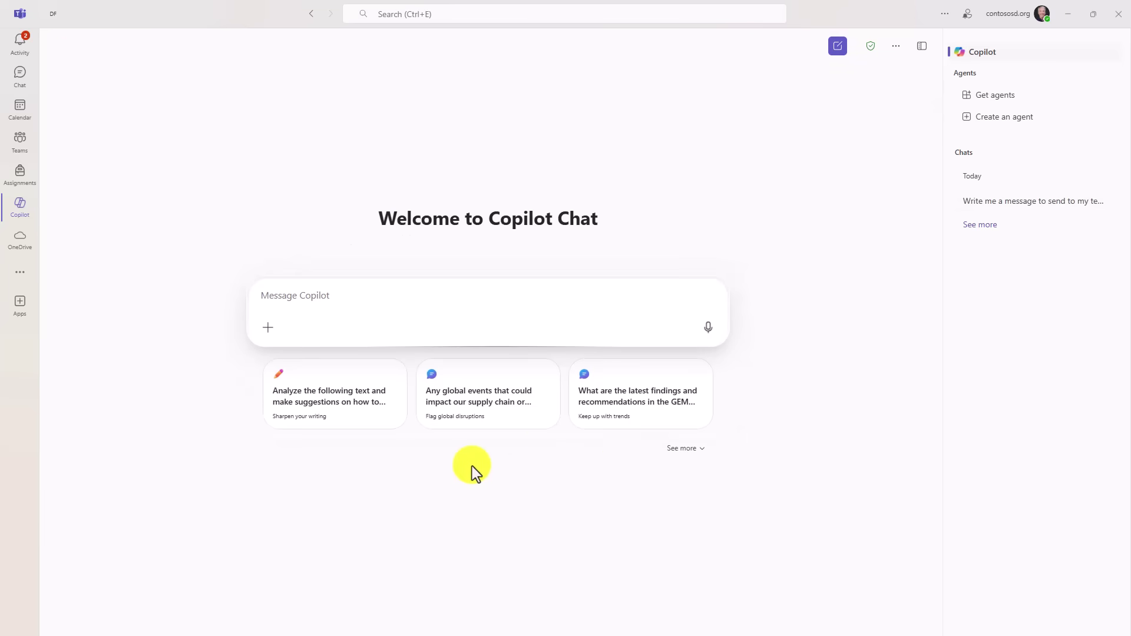
{"action": "left_click", "coordinate": [688, 449]}
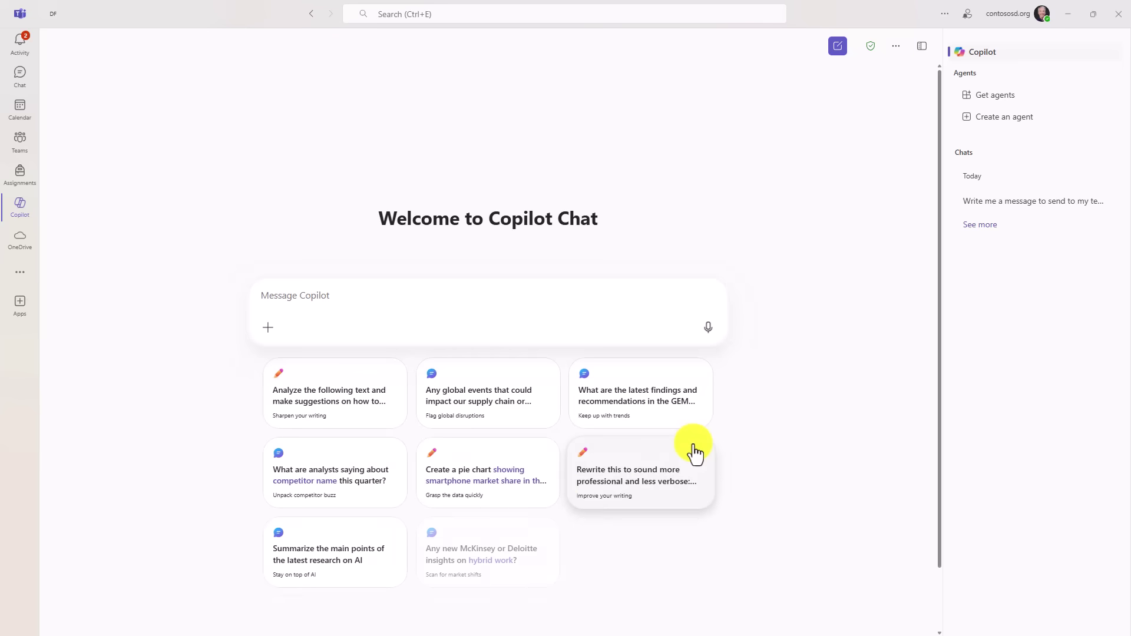
{"action": "left_click", "coordinate": [336, 475]}
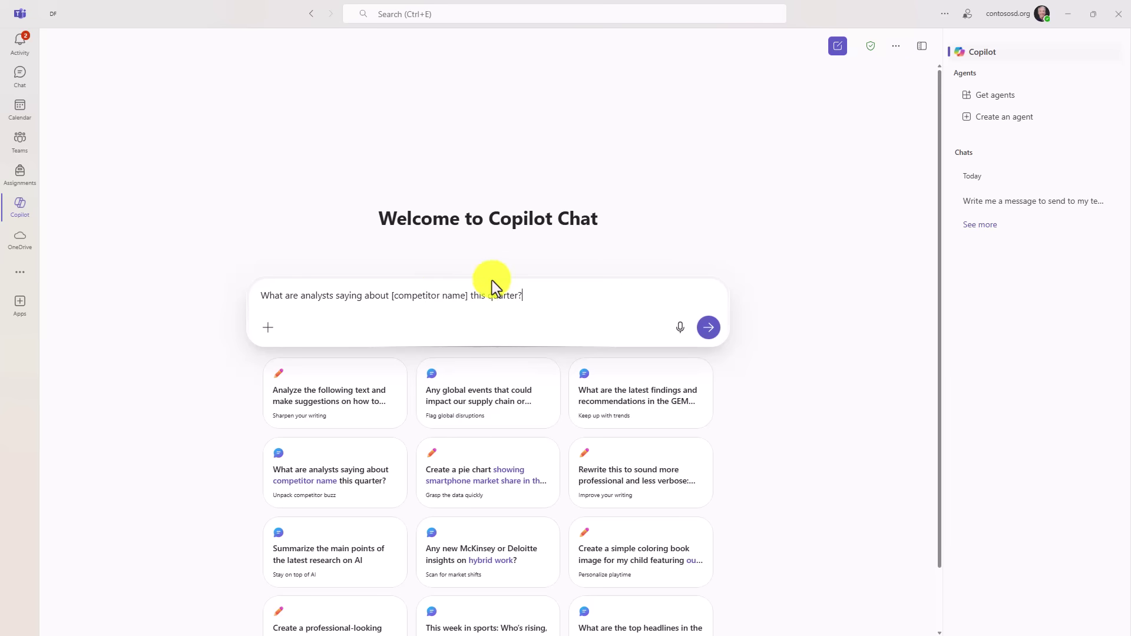
{"action": "left_click", "coordinate": [268, 328]}
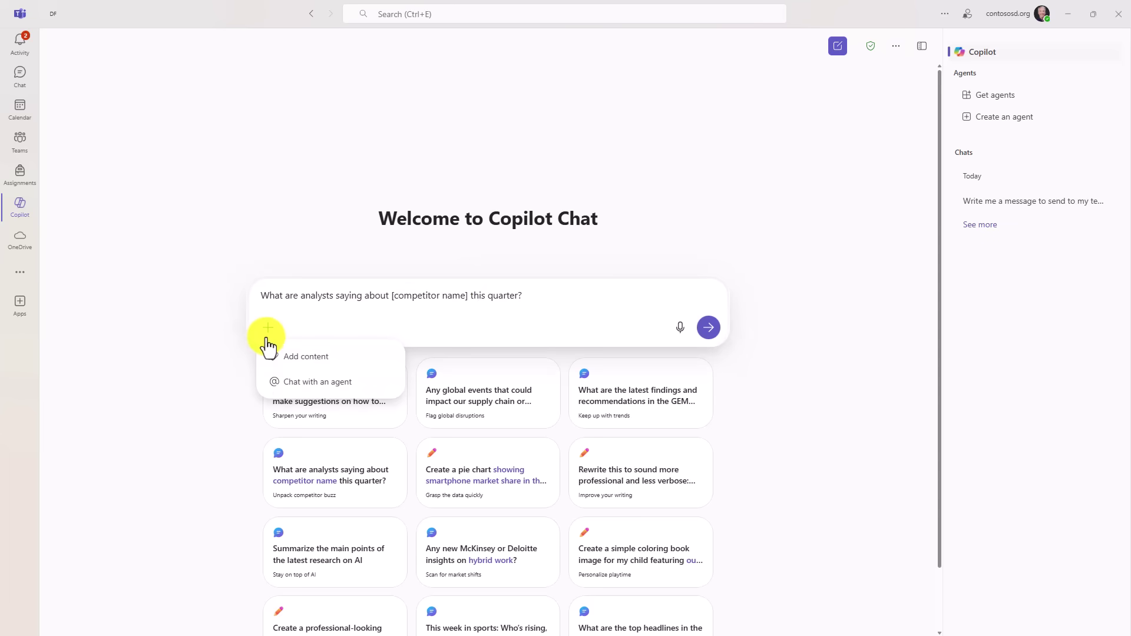
{"action": "left_click", "coordinate": [790, 139]}
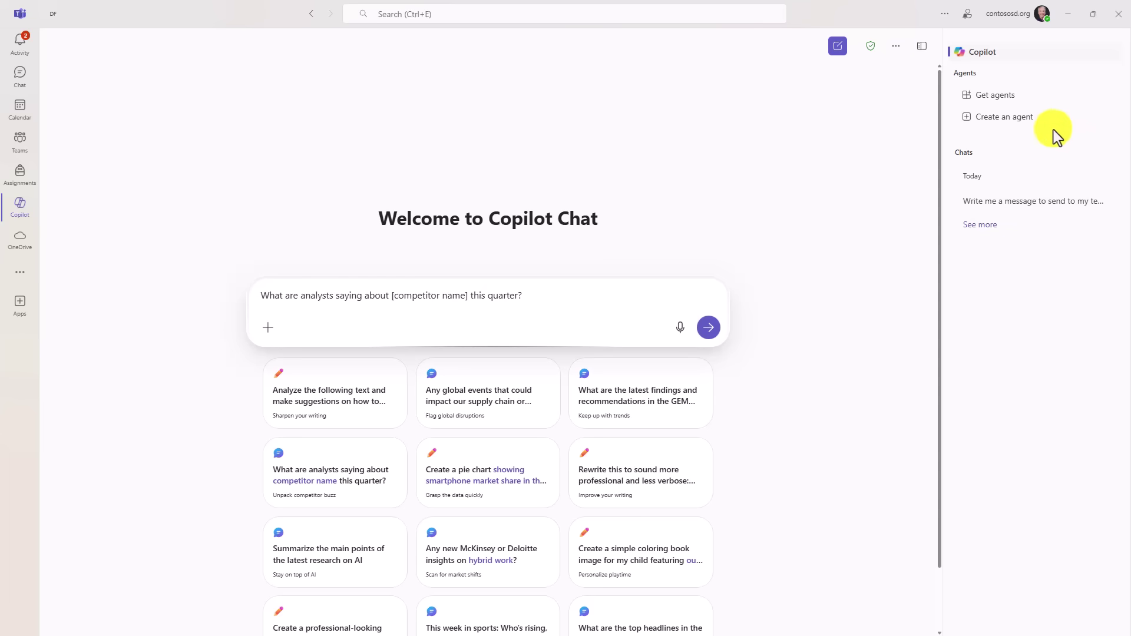
- Open the Agent Store and browse its listed agents
{"action": "left_click", "coordinate": [996, 95]}
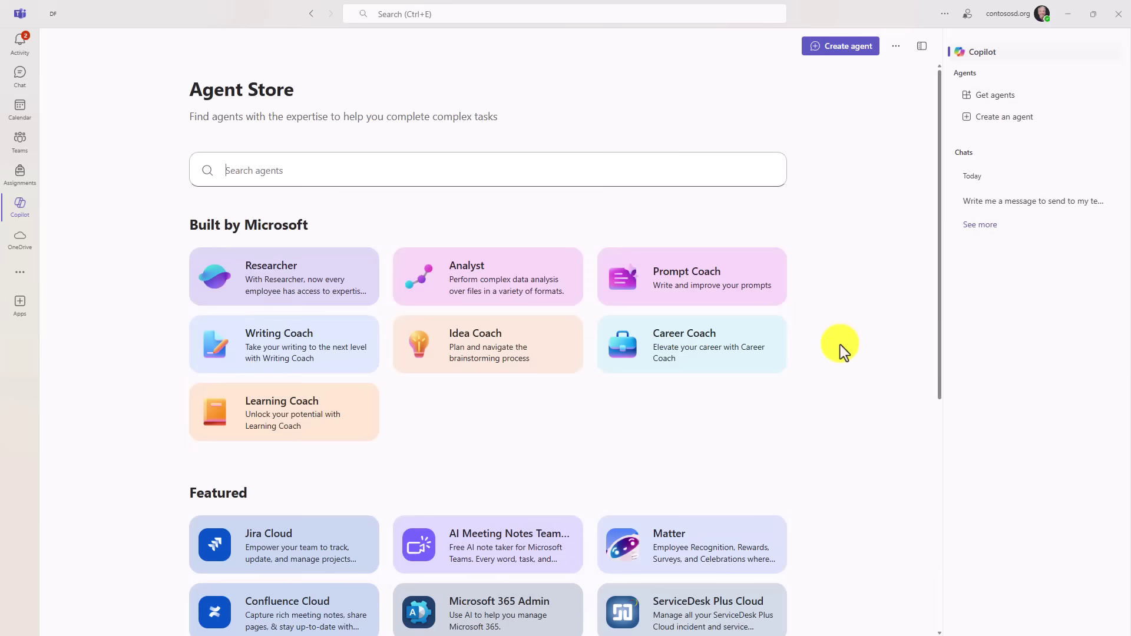
{"action": "scroll", "coordinate": [664, 422], "scroll_direction": "down", "scroll_amount": 4}
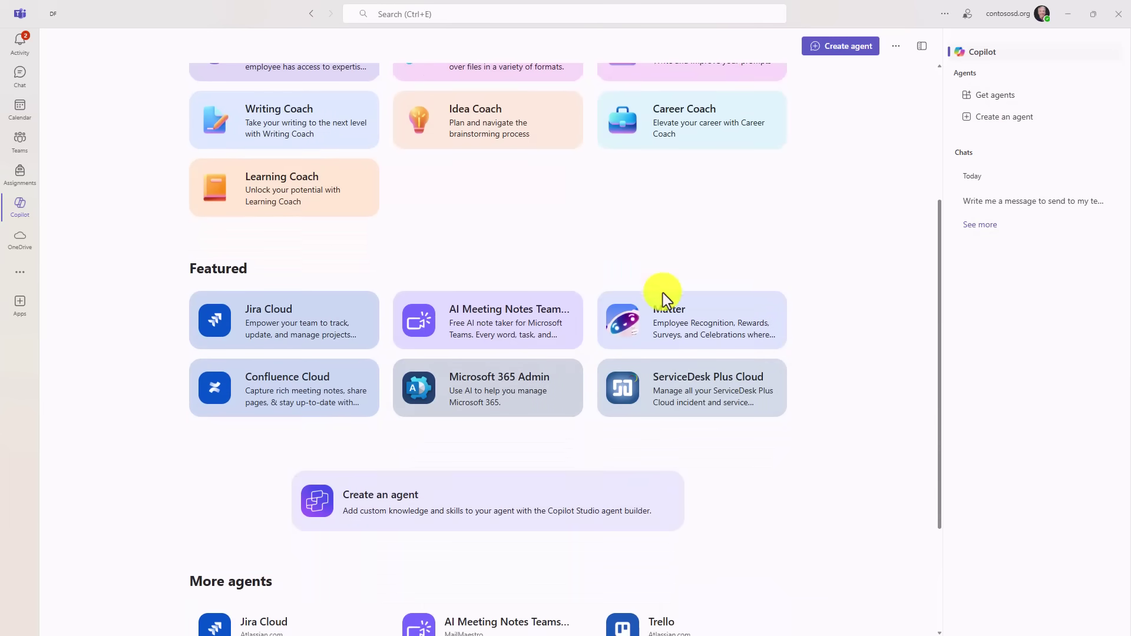
{"action": "scroll", "coordinate": [783, 212], "scroll_direction": "up", "scroll_amount": 4}
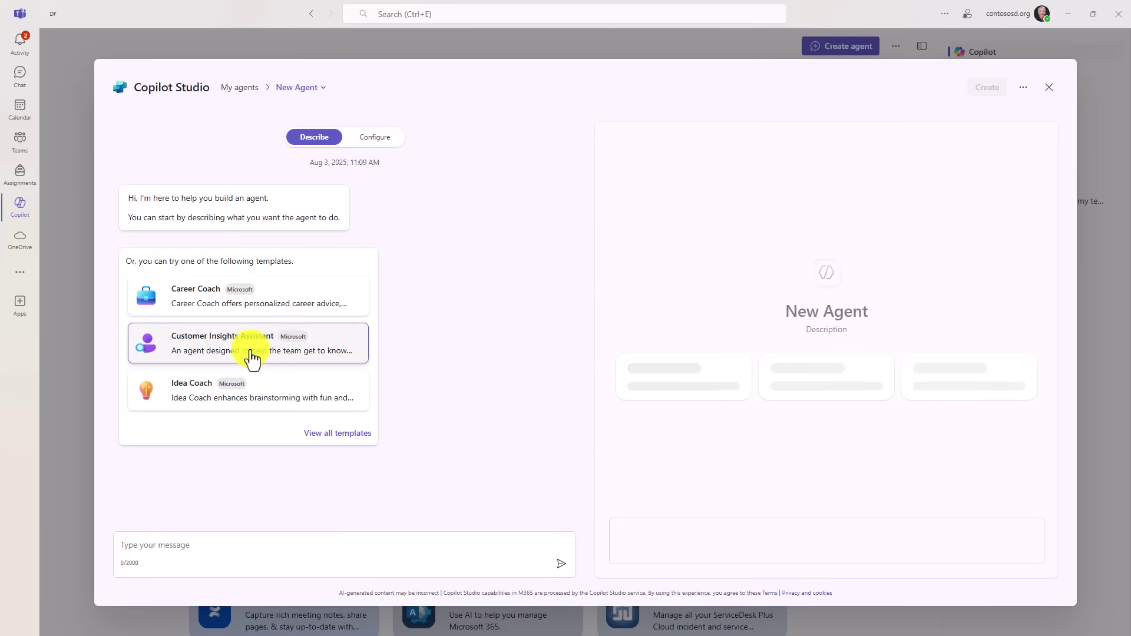
- Browse the agent builder's Configure form, then close it without creating an agent
{"action": "left_click", "coordinate": [374, 137]}
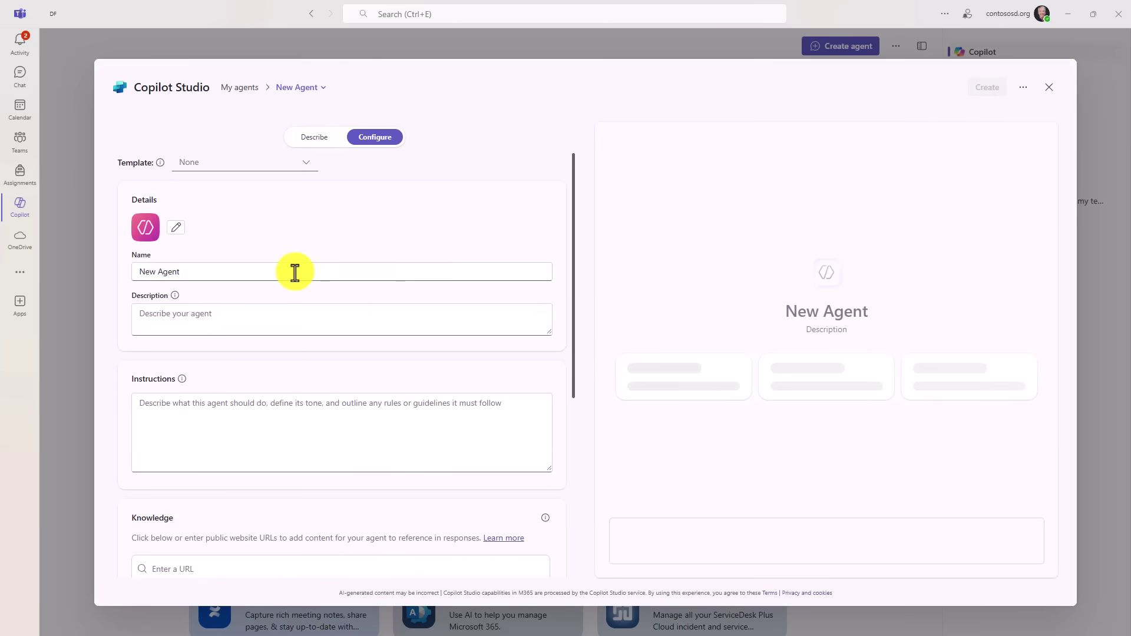
{"action": "scroll", "coordinate": [268, 362], "scroll_direction": "down", "scroll_amount": 4}
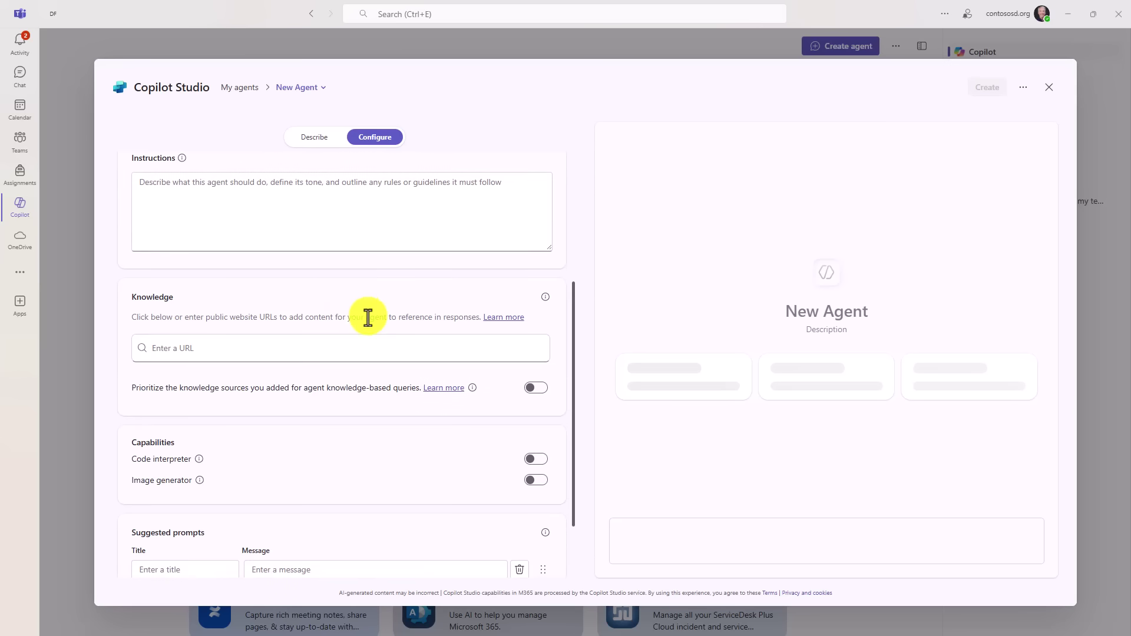
{"action": "scroll", "coordinate": [397, 370], "scroll_direction": "down", "scroll_amount": 2}
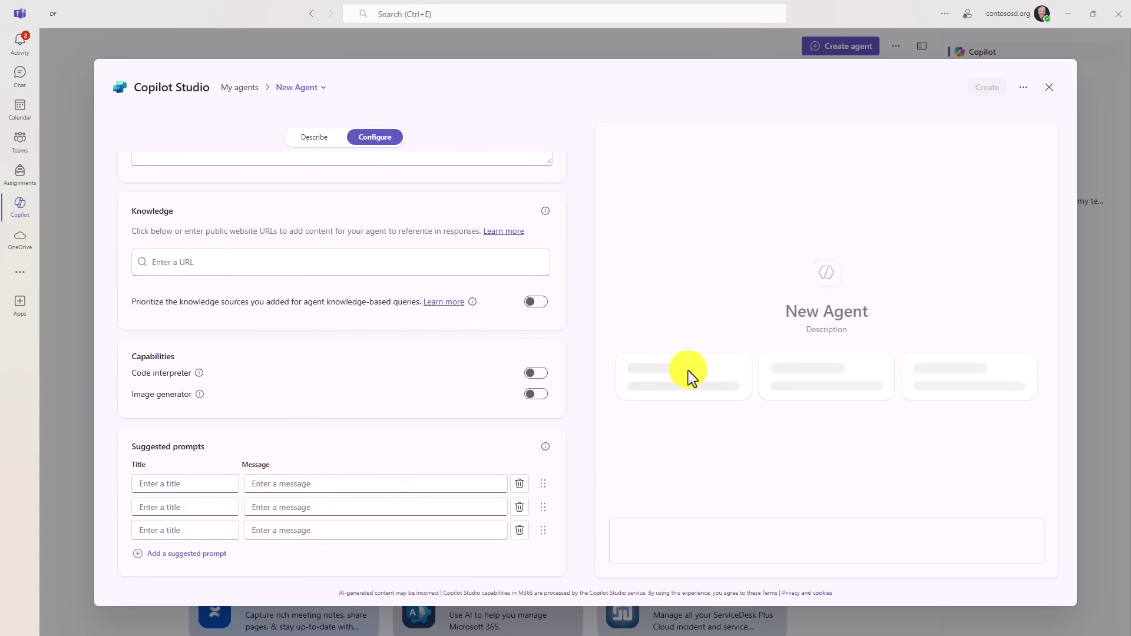
{"action": "scroll", "coordinate": [519, 330], "scroll_direction": "up", "scroll_amount": 5}
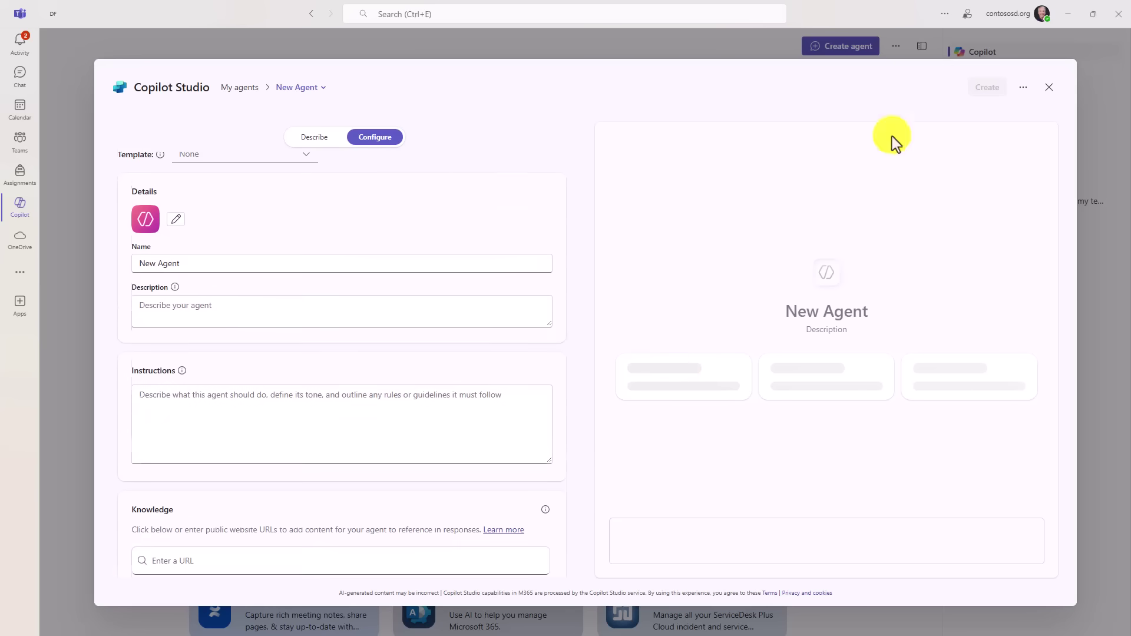
{"action": "left_click", "coordinate": [1048, 88]}
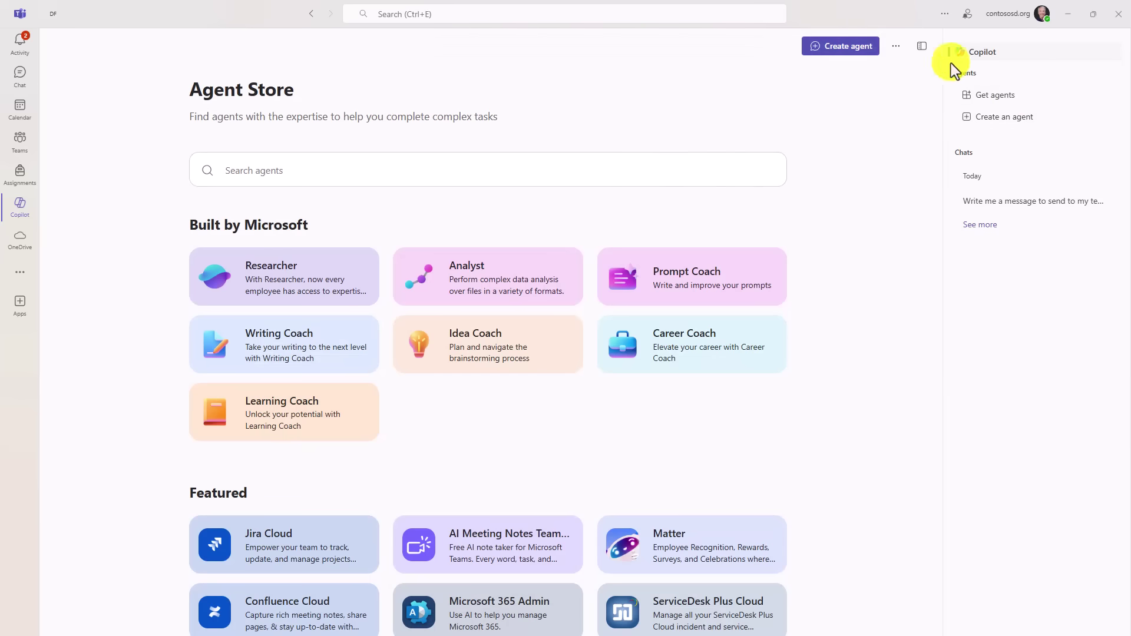
- Return to the Copilot welcome chat, pass through Chat, and go back to the Project Team Red channel
{"action": "left_click", "coordinate": [961, 56]}
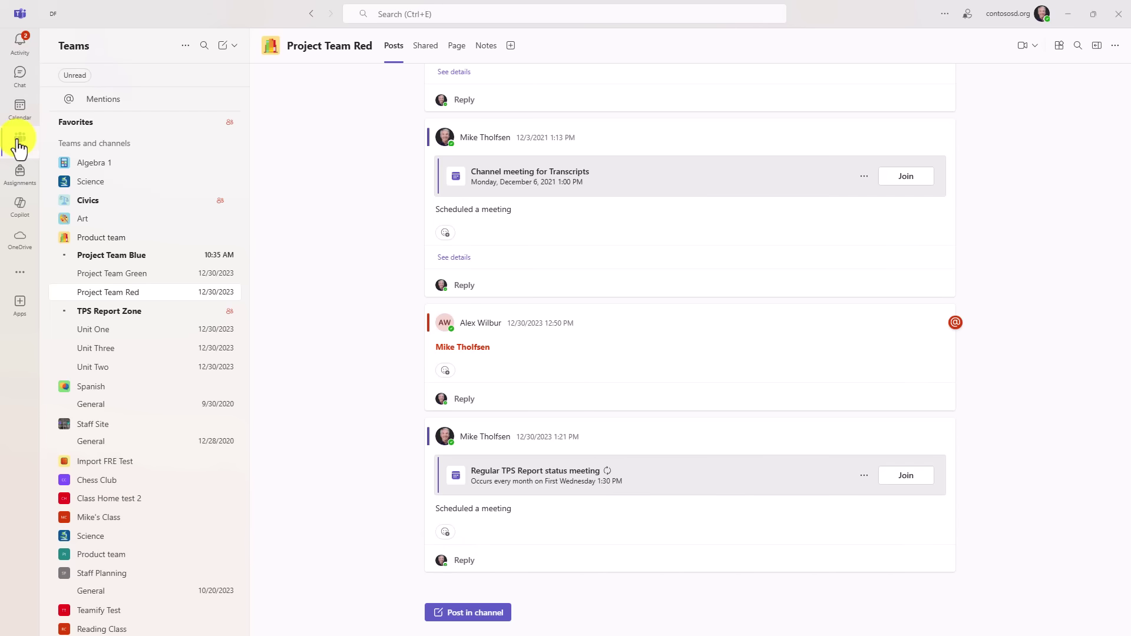
{"action": "left_click", "coordinate": [18, 74]}
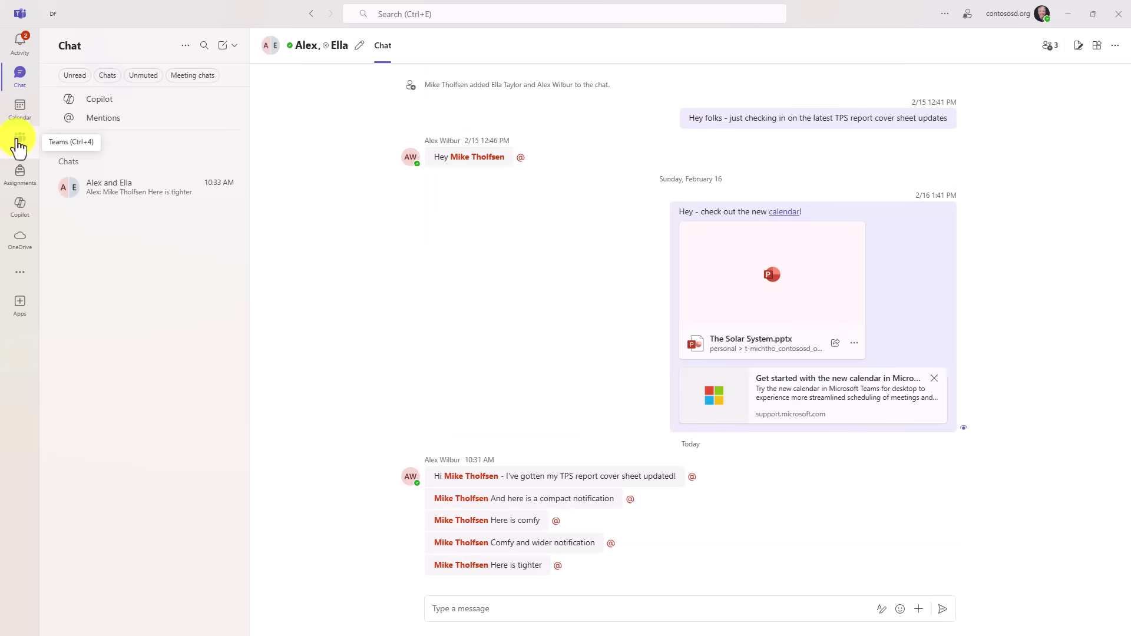
{"action": "left_click", "coordinate": [19, 142]}
- In Settings > Chats and channels, try Grid layout, then settle on List layout with the Combined view
{"action": "left_click", "coordinate": [944, 17]}
{"action": "left_click", "coordinate": [917, 40]}
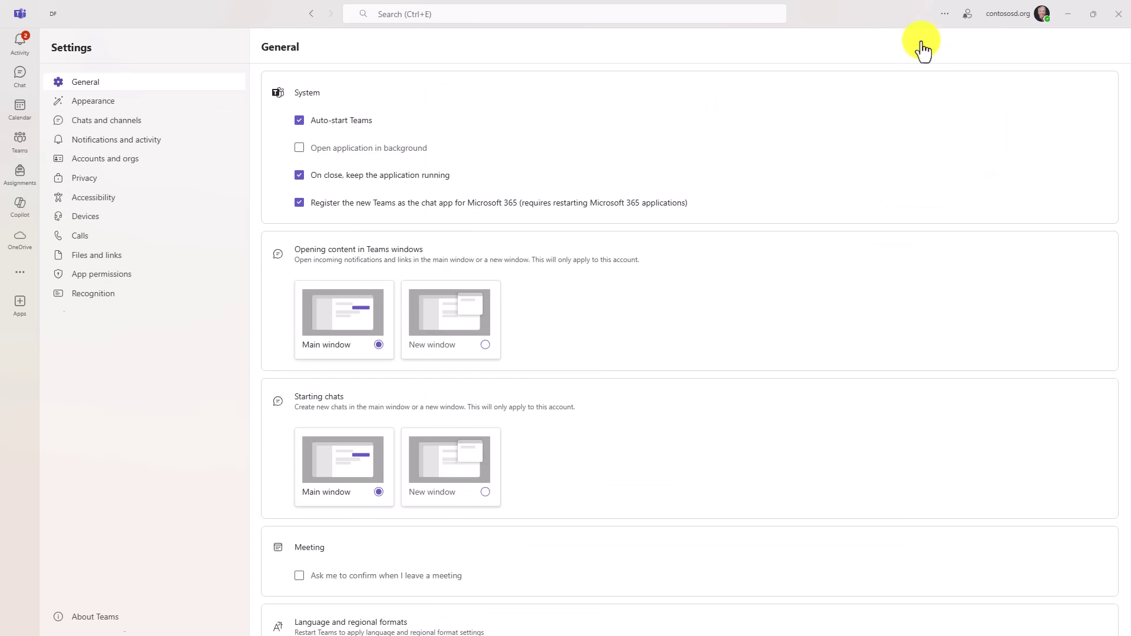
{"action": "left_click", "coordinate": [94, 125]}
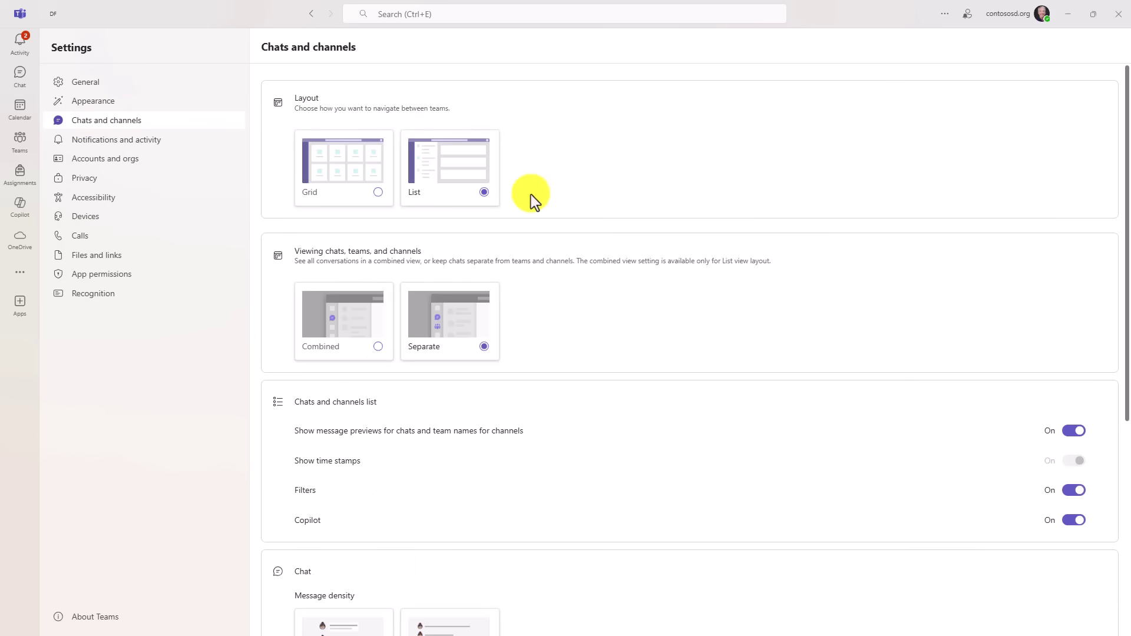
{"action": "left_click", "coordinate": [376, 351]}
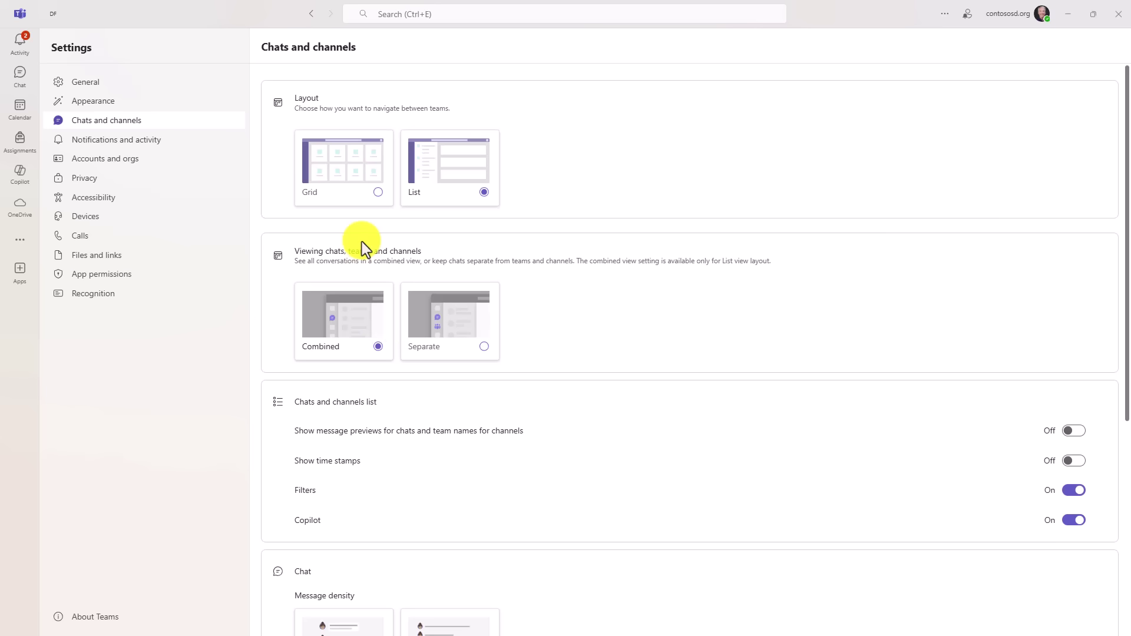
{"action": "left_click", "coordinate": [377, 193]}
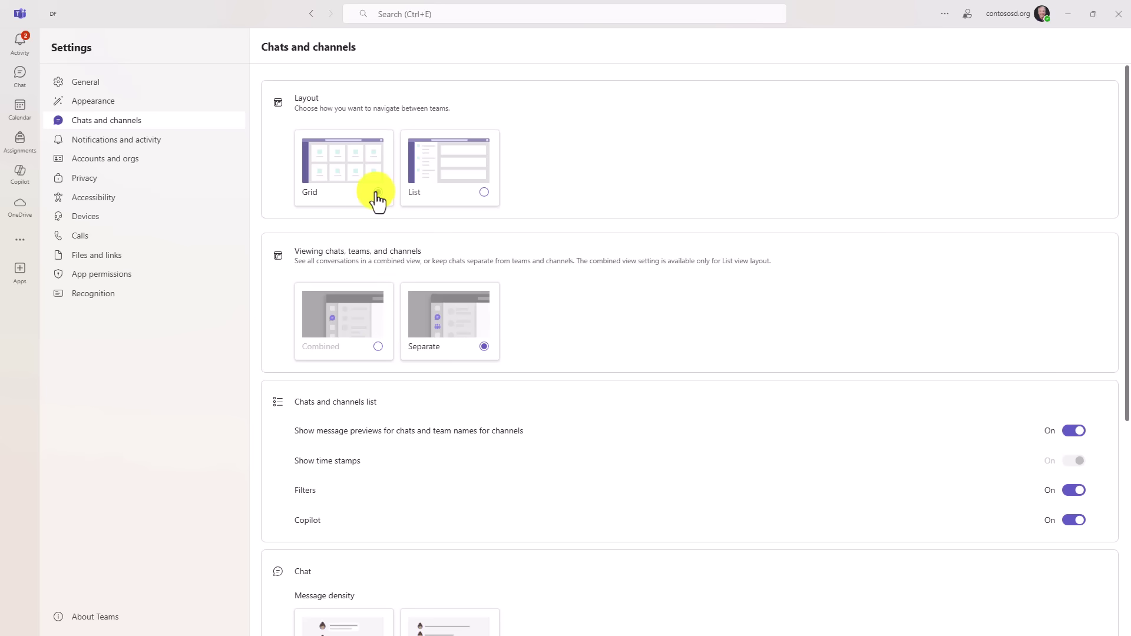
{"action": "left_click", "coordinate": [485, 193]}
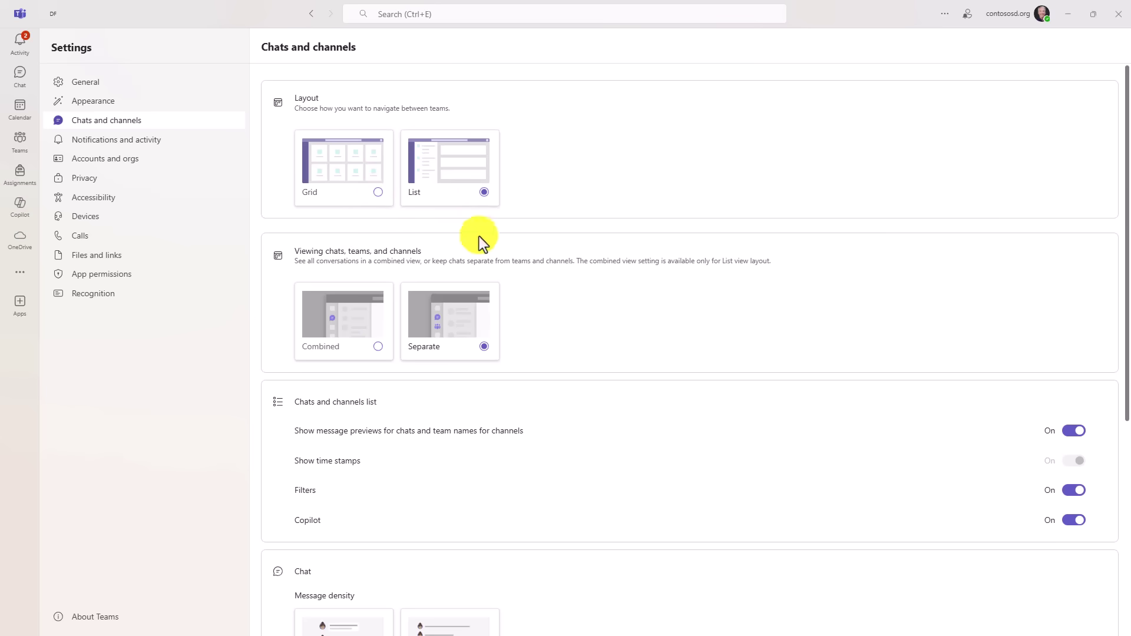
{"action": "left_click", "coordinate": [378, 346]}
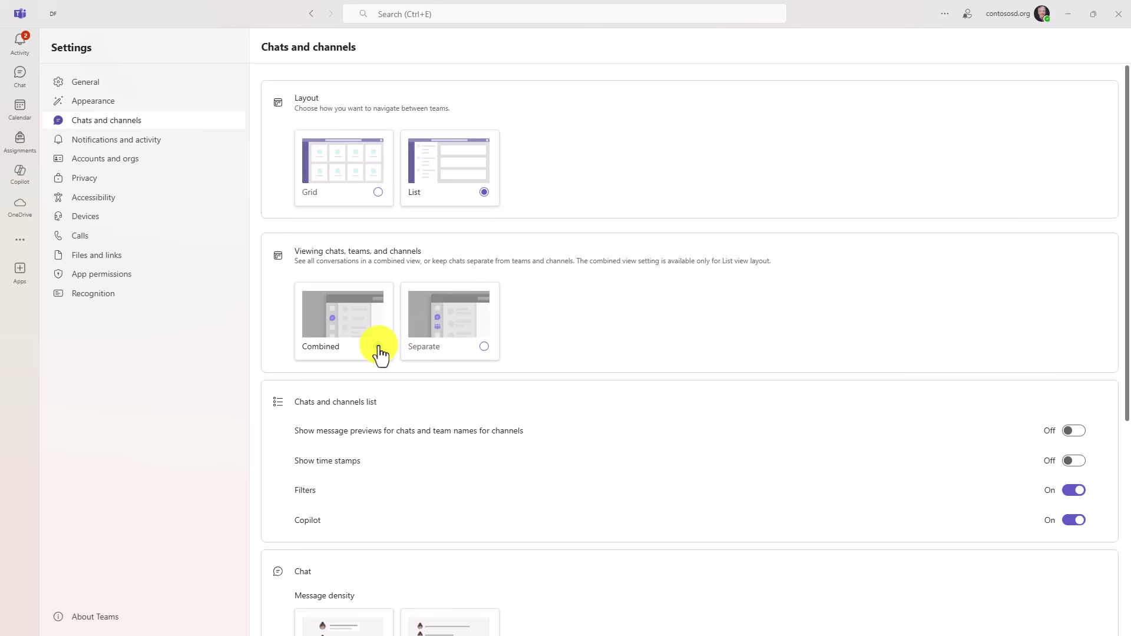
- In Chat, collapse and re-expand Teams and channels, then expand Favorites to show its three chats
{"action": "left_click", "coordinate": [18, 78]}
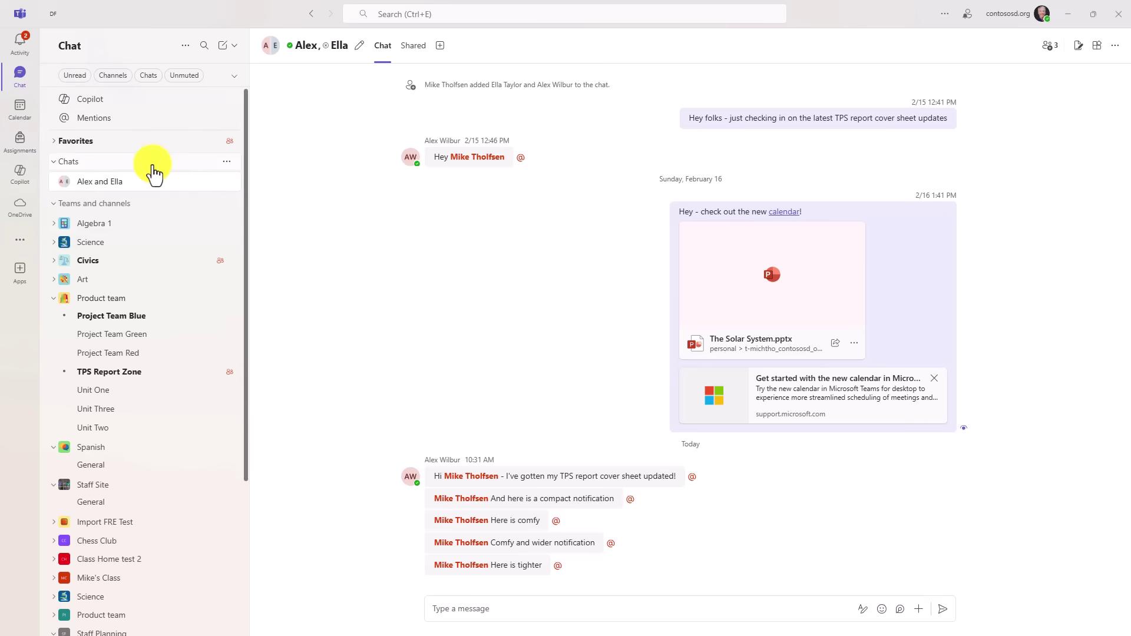
{"action": "left_click", "coordinate": [58, 201]}
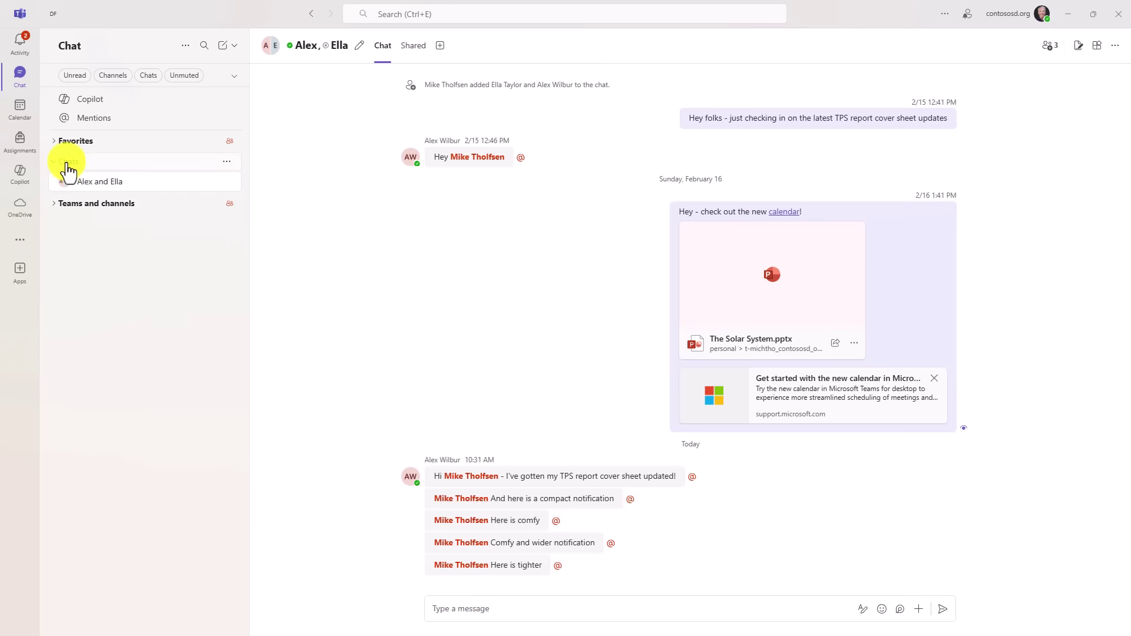
{"action": "left_click", "coordinate": [54, 206]}
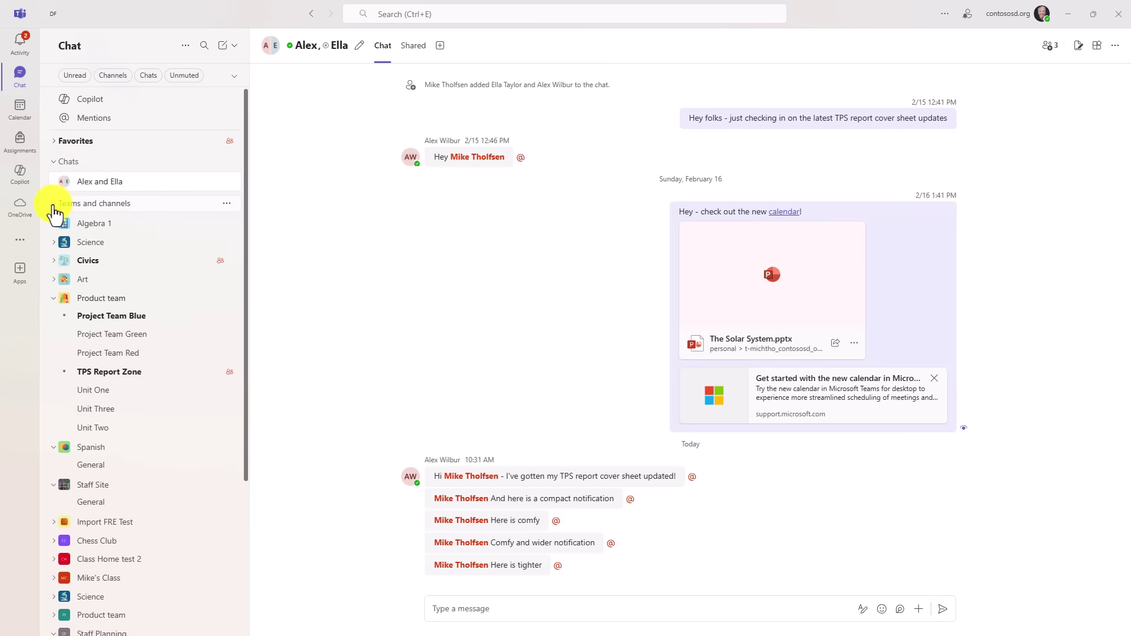
{"action": "left_click", "coordinate": [56, 144]}
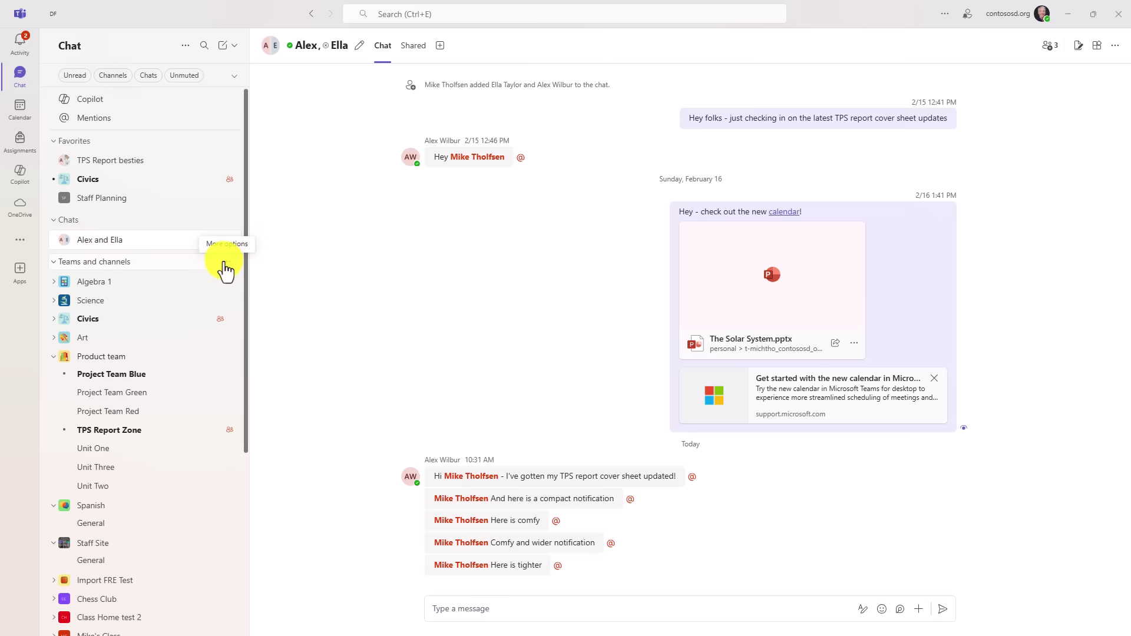
- Set the Teams and channels list to show Channels only
{"action": "left_click", "coordinate": [225, 265]}
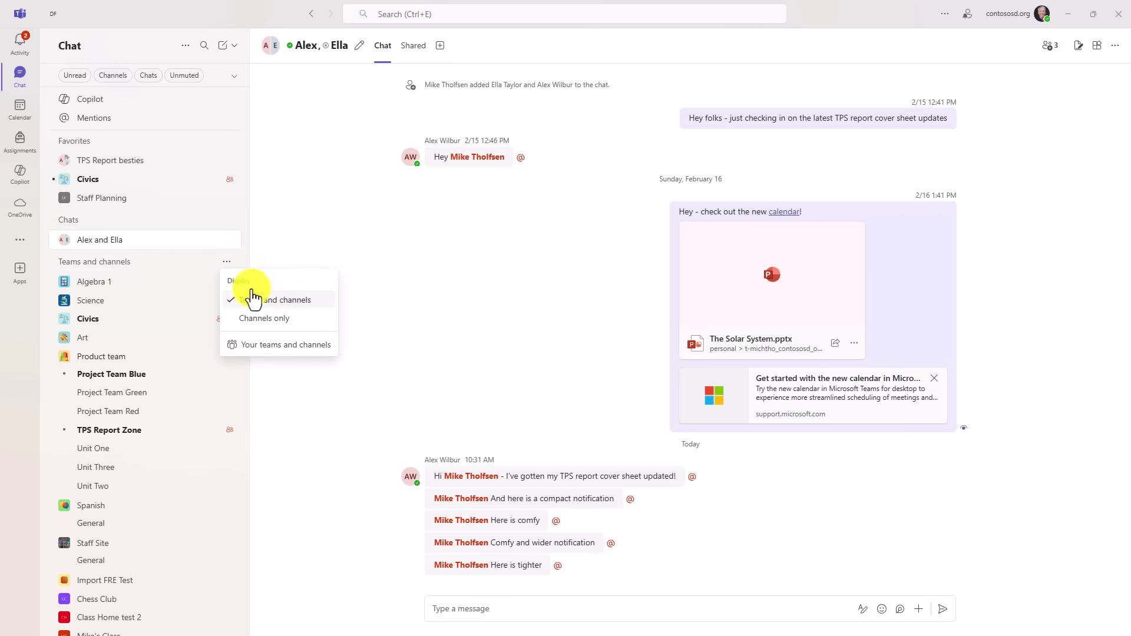
{"action": "left_click", "coordinate": [275, 325]}
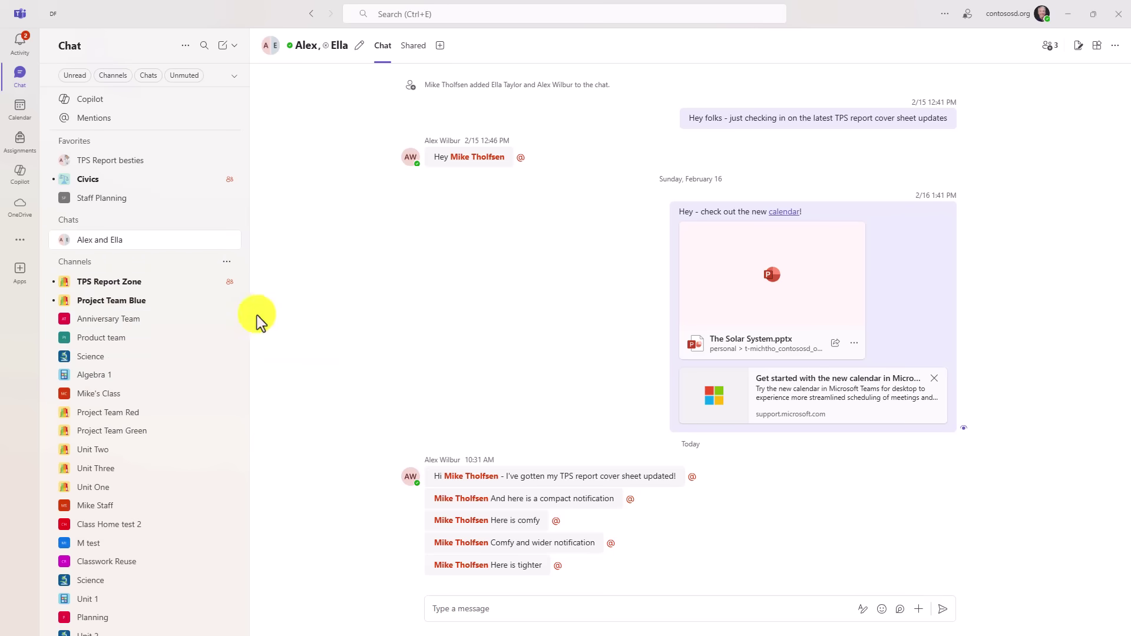
{"action": "scroll", "coordinate": [107, 524], "scroll_direction": "down", "scroll_amount": 1}
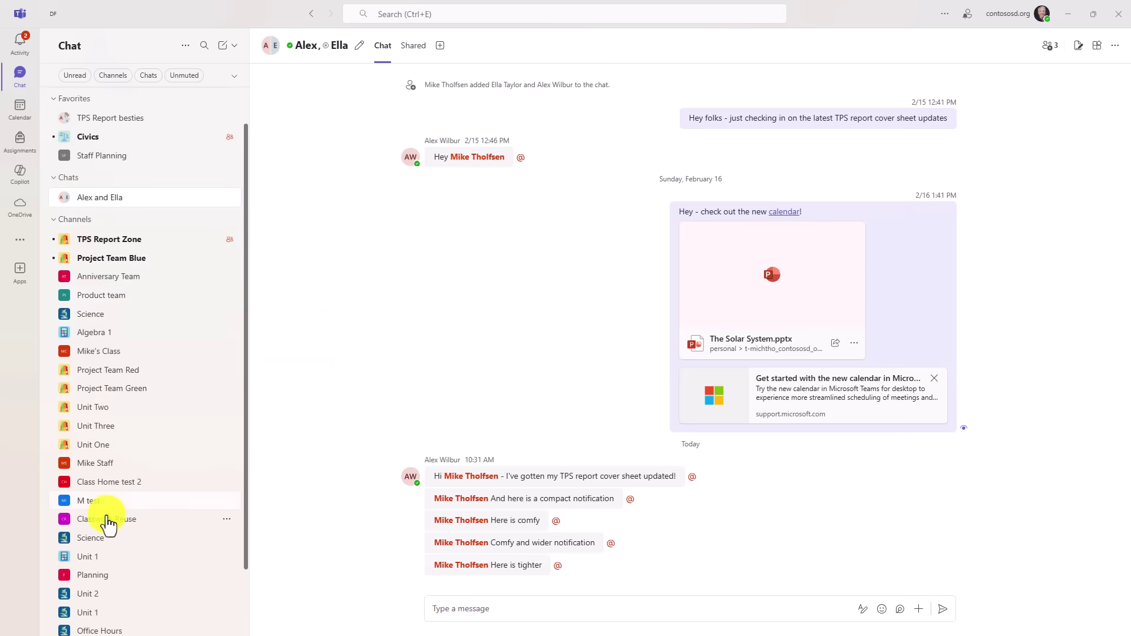
{"action": "scroll", "coordinate": [106, 524], "scroll_direction": "down", "scroll_amount": 1}
{"action": "scroll", "coordinate": [108, 472], "scroll_direction": "up", "scroll_amount": 3}
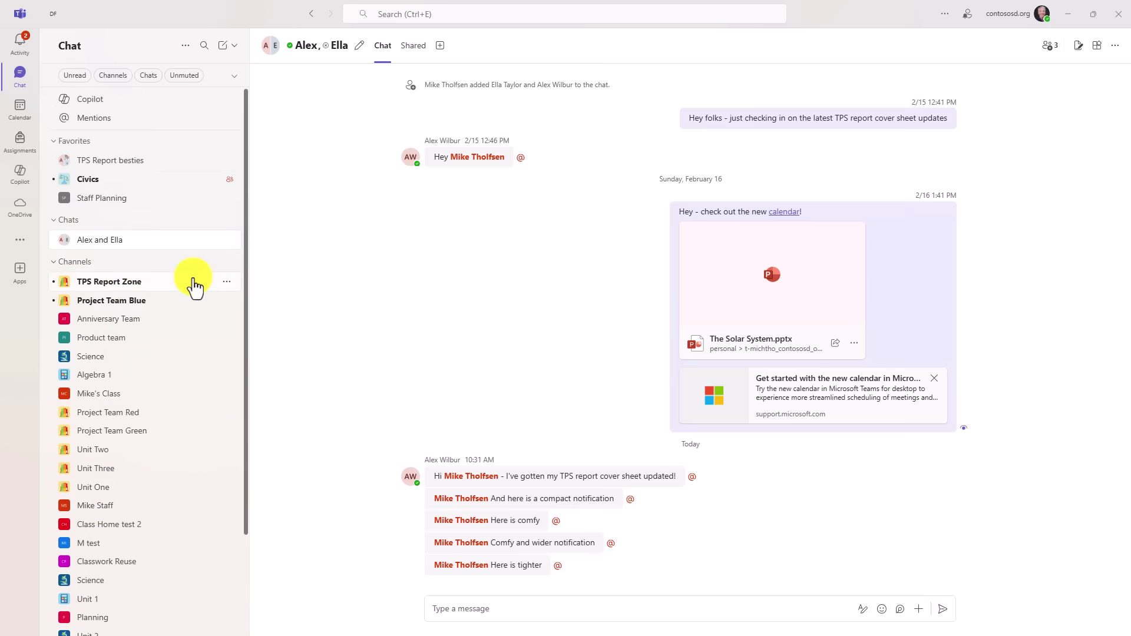
- Sort channels A-Z, then Unread only, open TPS Report Zone, and reveal the read channels
{"action": "left_click", "coordinate": [228, 262]}
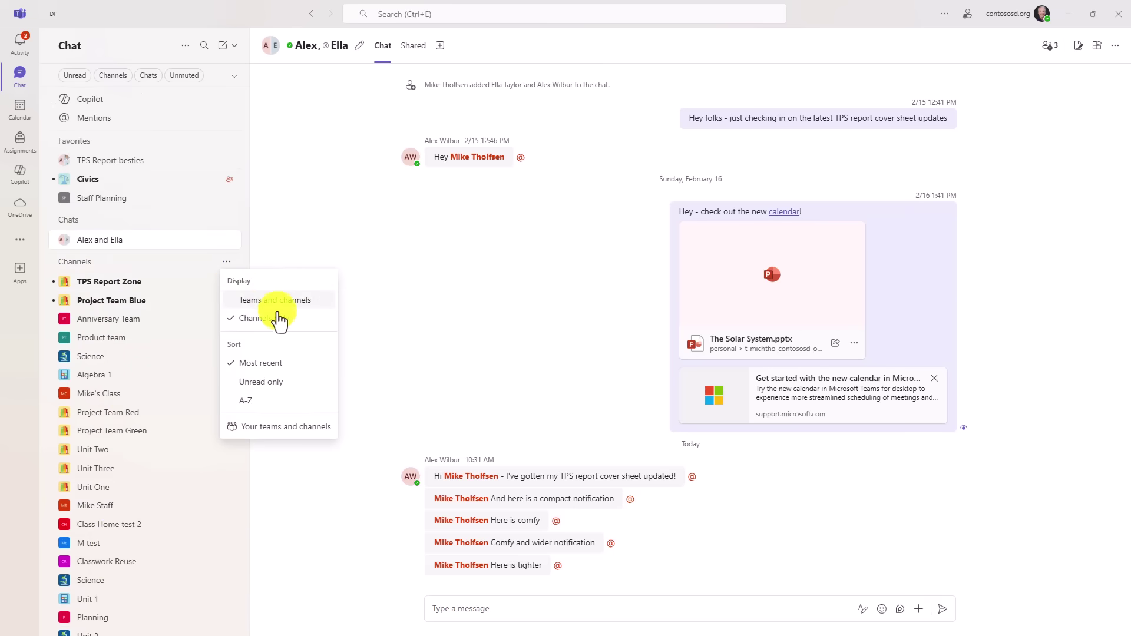
{"action": "left_click", "coordinate": [272, 404]}
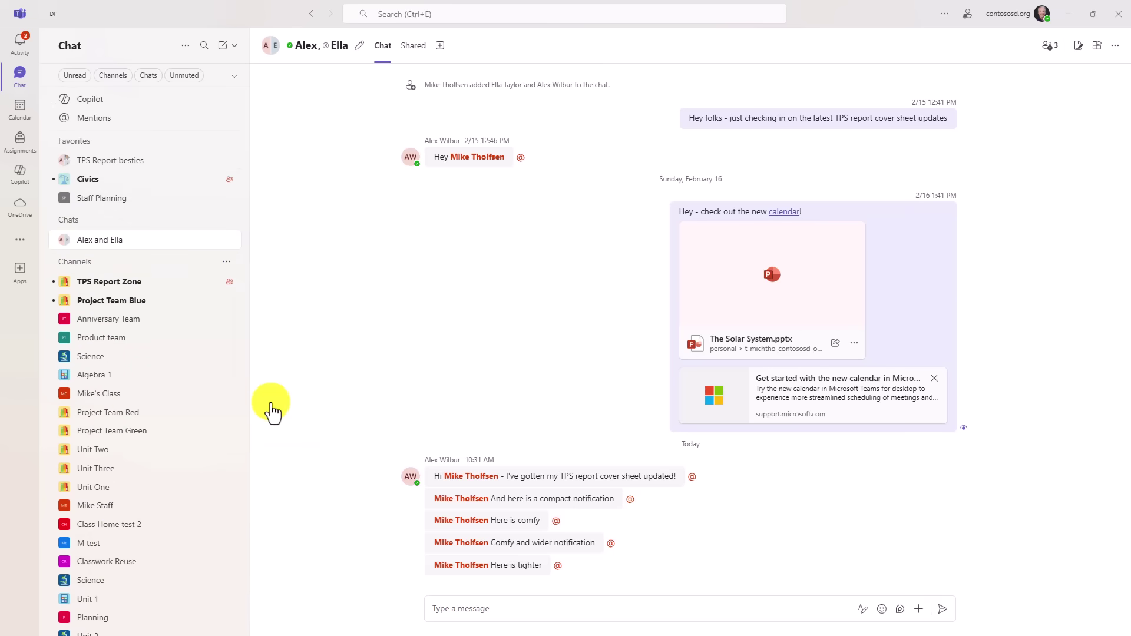
{"action": "scroll", "coordinate": [147, 412], "scroll_direction": "down", "scroll_amount": 2}
{"action": "scroll", "coordinate": [151, 415], "scroll_direction": "up", "scroll_amount": 3}
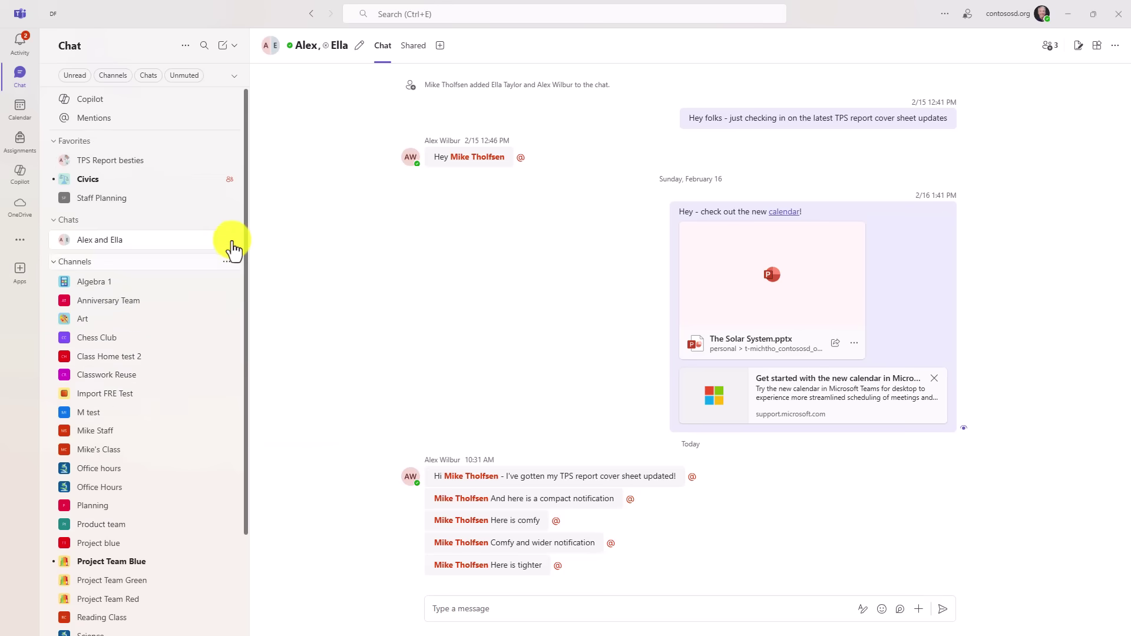
{"action": "left_click", "coordinate": [227, 262]}
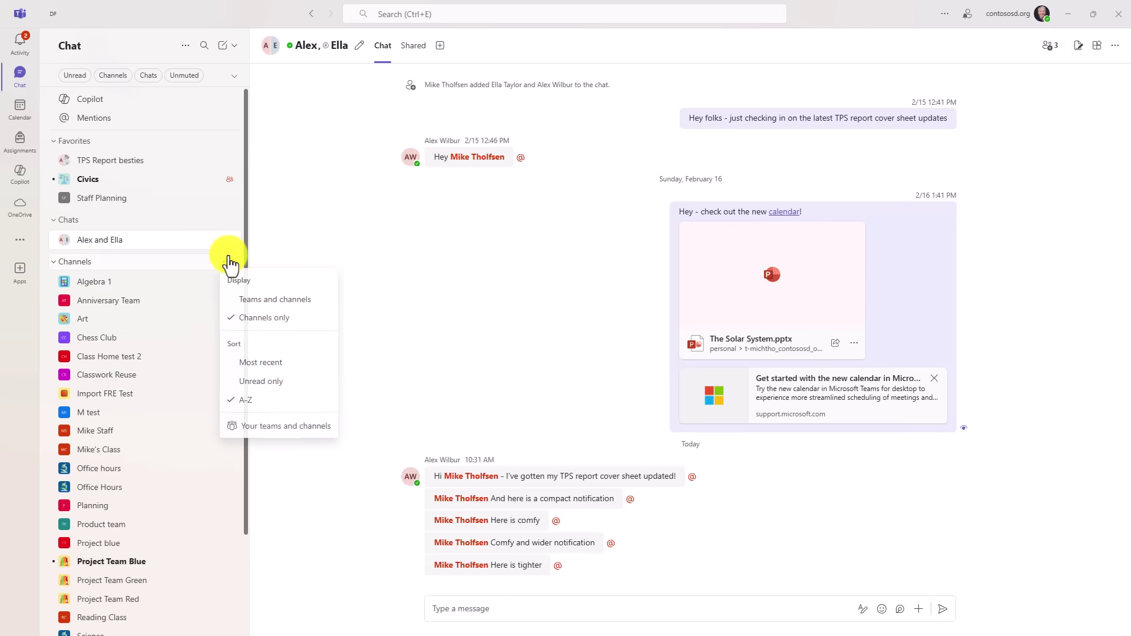
{"action": "left_click", "coordinate": [273, 384]}
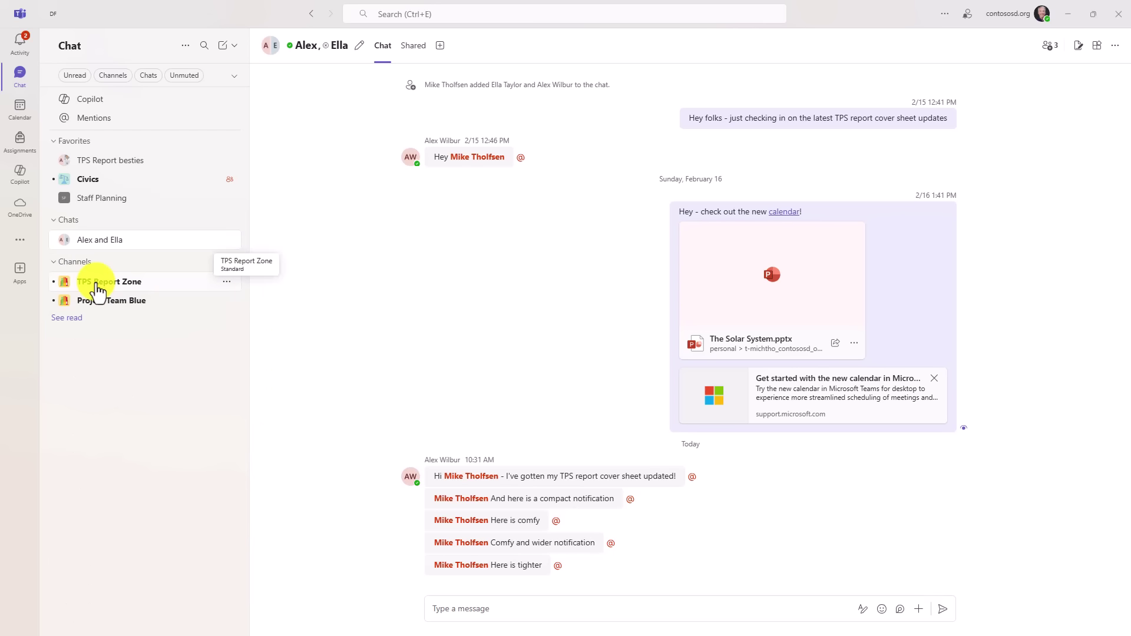
{"action": "left_click", "coordinate": [96, 283]}
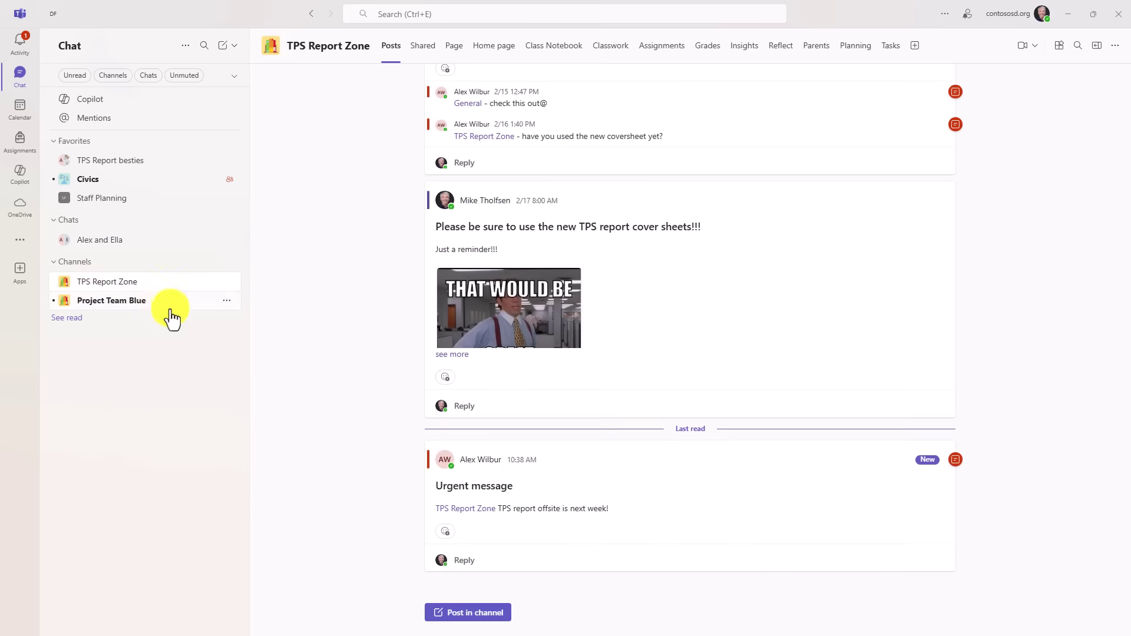
{"action": "left_click", "coordinate": [66, 321]}
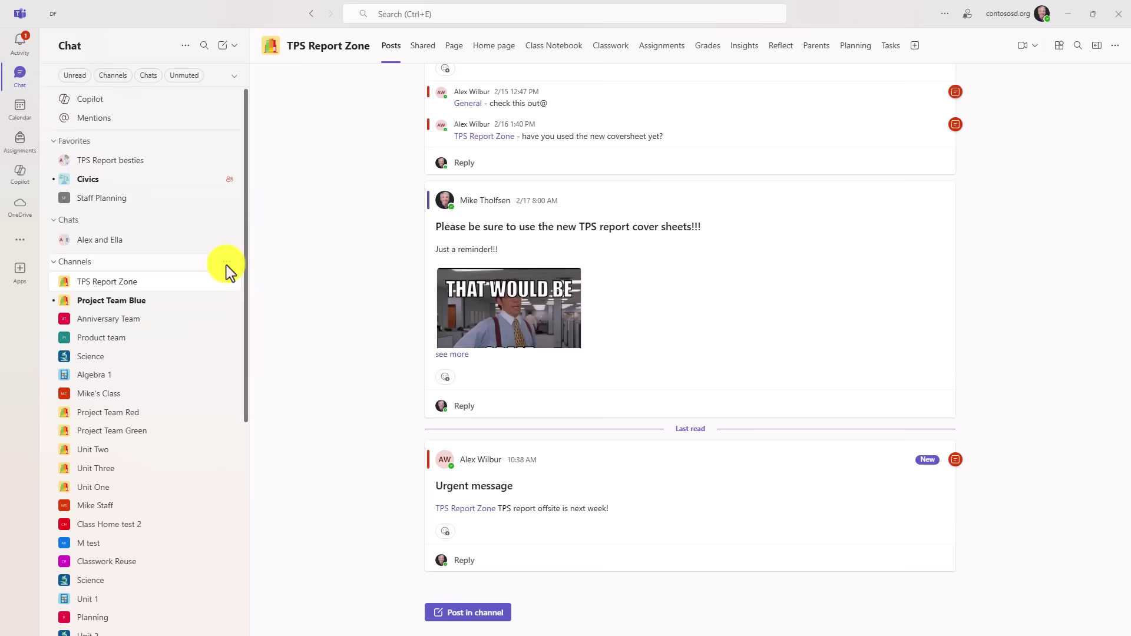
- Group channels under their teams again and add the Science team's Office hours channel to Favorites
{"action": "left_click", "coordinate": [227, 264]}
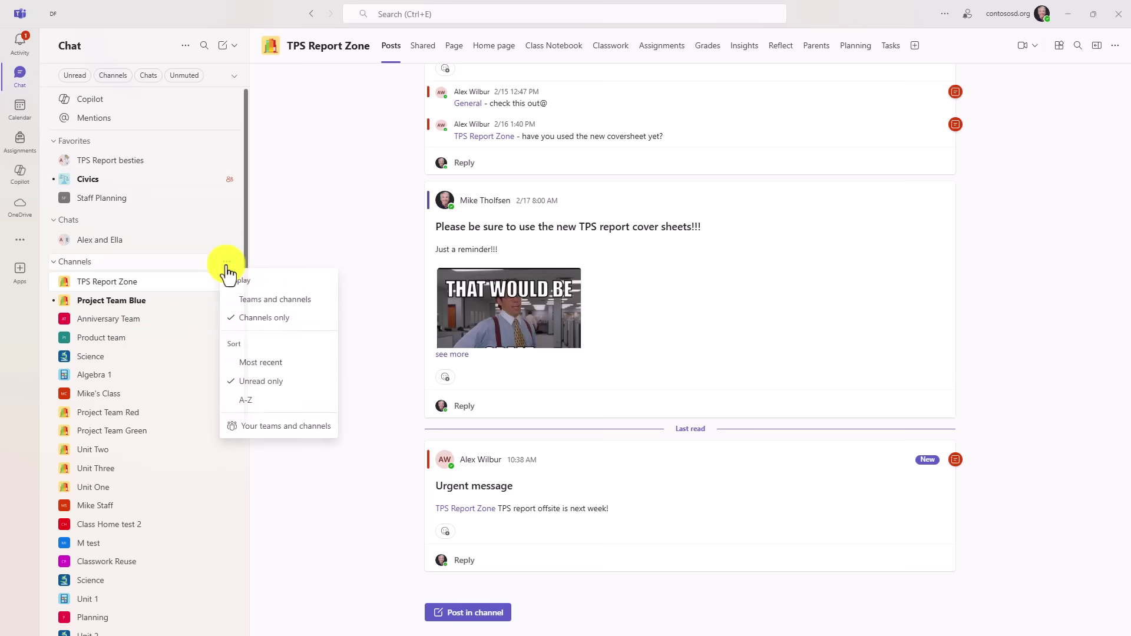
{"action": "left_click", "coordinate": [277, 300]}
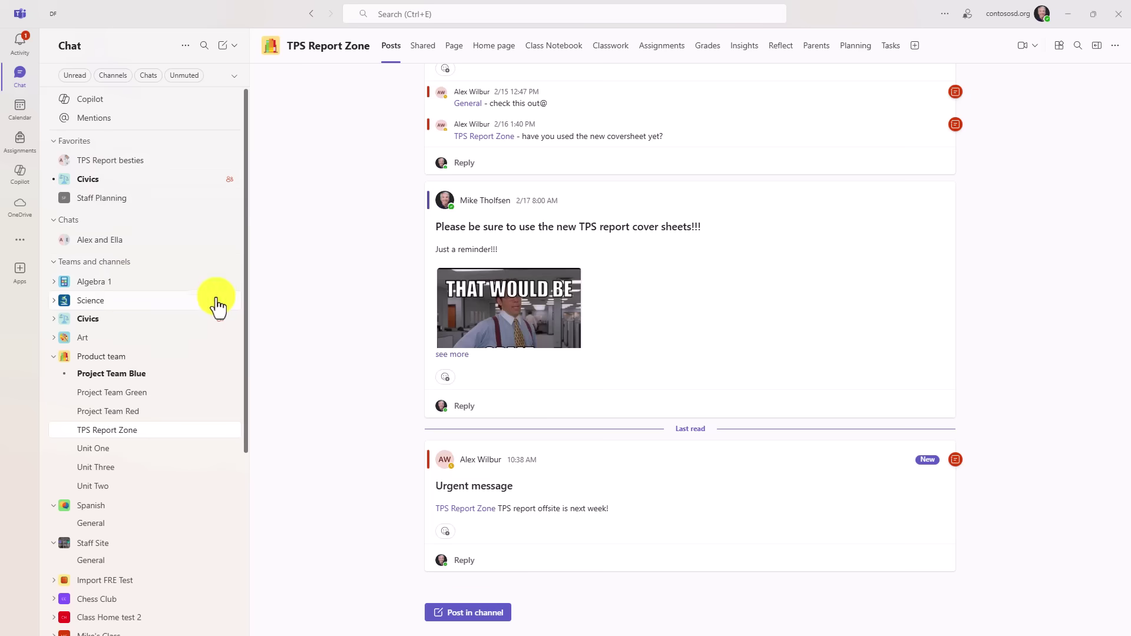
{"action": "left_click", "coordinate": [55, 300]}
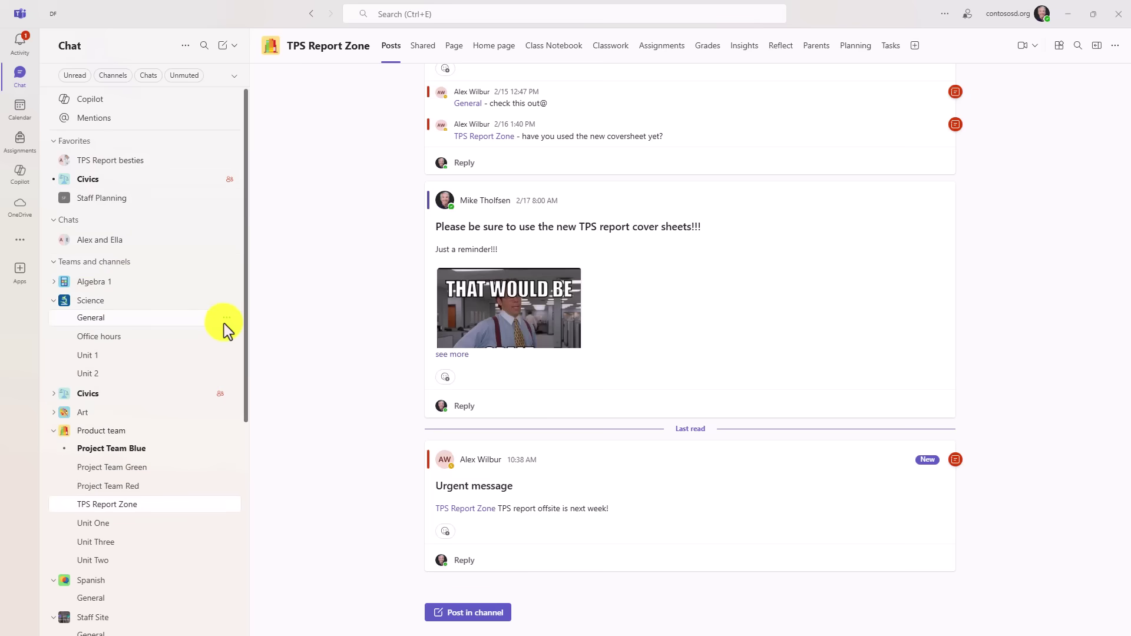
{"action": "left_click", "coordinate": [226, 338]}
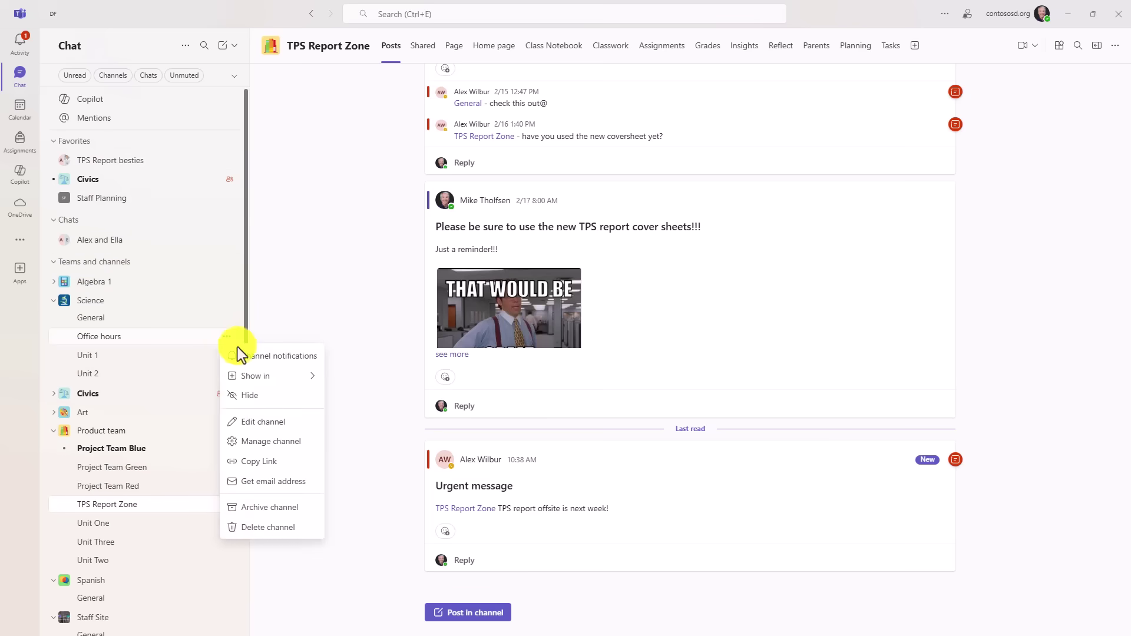
{"action": "left_click", "coordinate": [347, 380]}
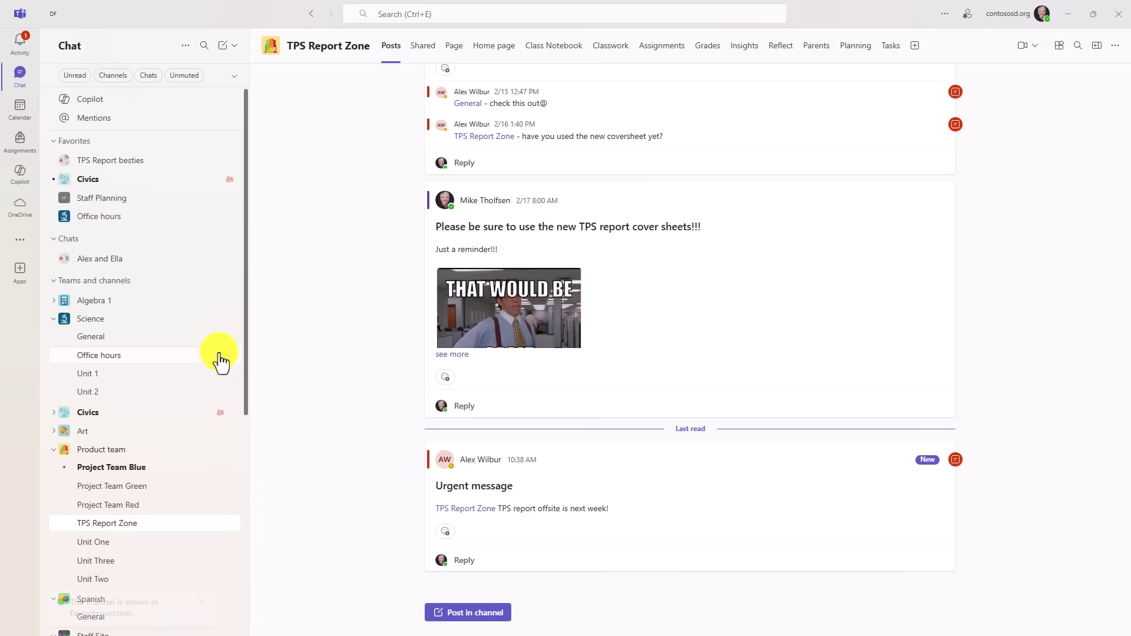
- Create a new custom sidebar section containing the Office hours channel
{"action": "left_click", "coordinate": [227, 356]}
{"action": "mouse_move", "coordinate": [321, 395]}
{"action": "left_click", "coordinate": [343, 412]}
{"action": "type", "text": "Mike's Stuff"}
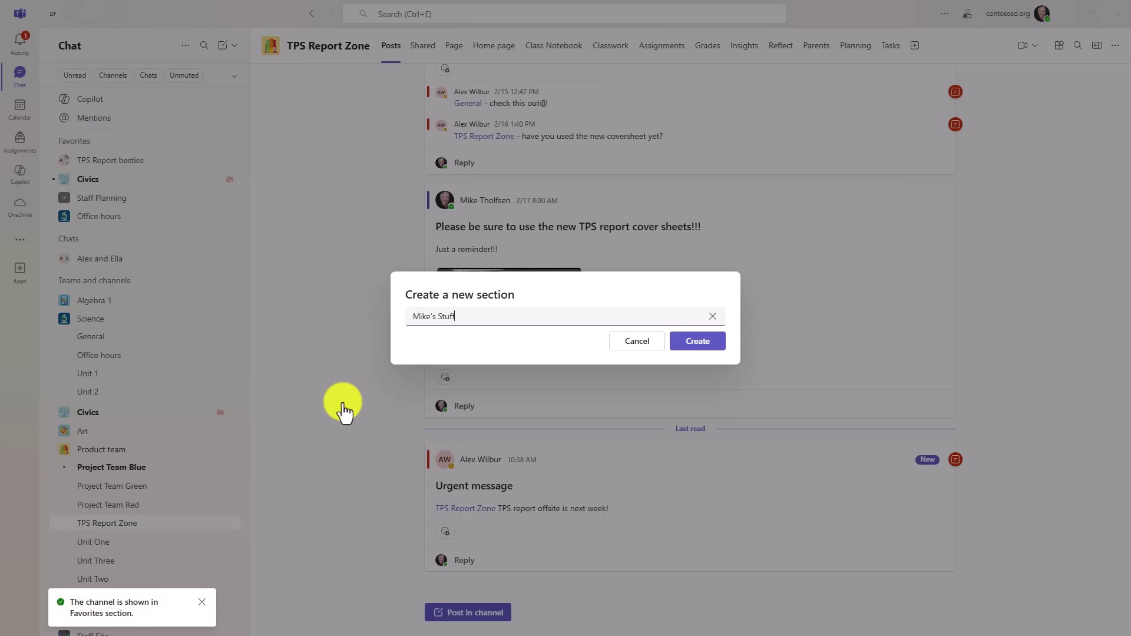
{"action": "left_click", "coordinate": [701, 345]}
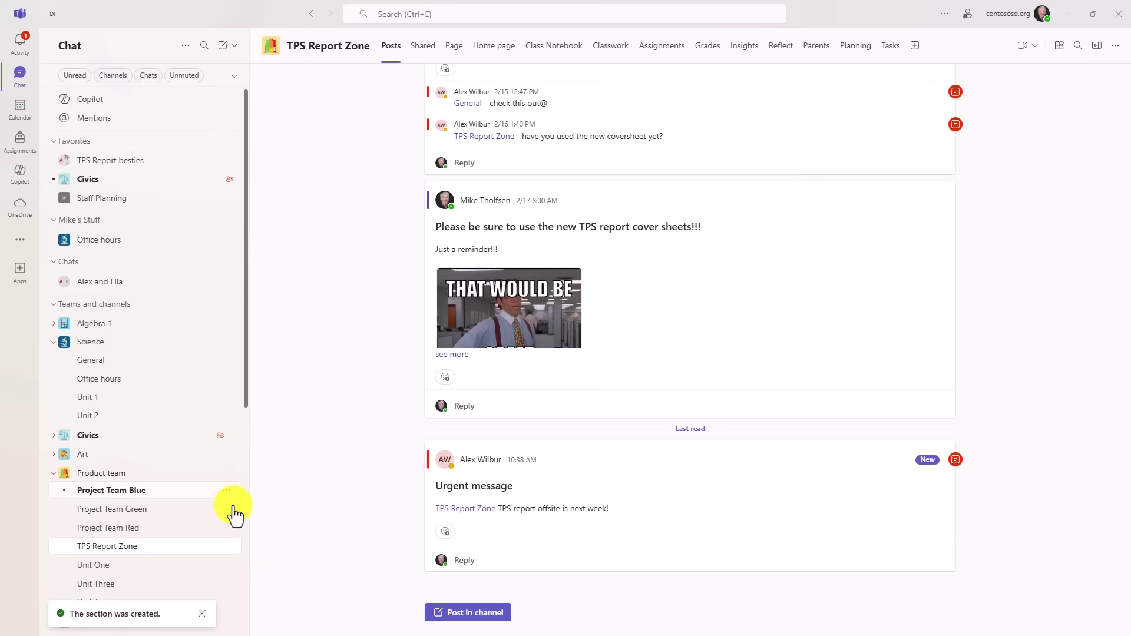
- Show TPS Report Zone in the custom section and collapse the Teams and channels list
{"action": "left_click", "coordinate": [227, 546]}
{"action": "mouse_move", "coordinate": [276, 430]}
{"action": "left_click", "coordinate": [347, 445]}
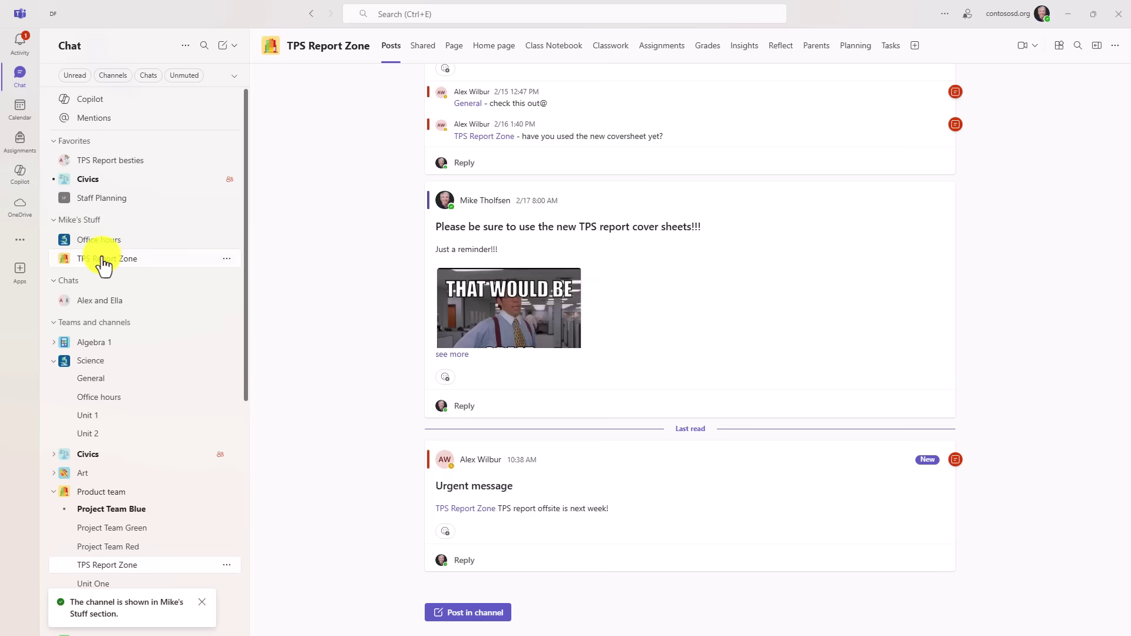
{"action": "left_click", "coordinate": [53, 323]}
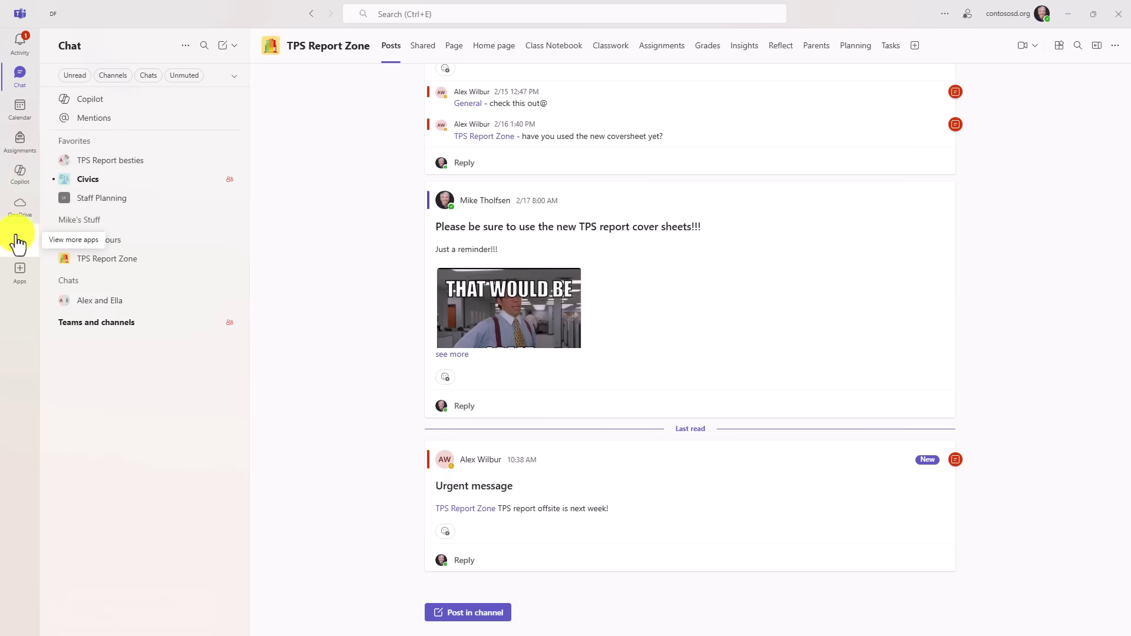
- Set Chats and channels to Separate, then return to Teams and expand the Teams and channels list
{"action": "left_click", "coordinate": [946, 15]}
{"action": "left_click", "coordinate": [935, 43]}
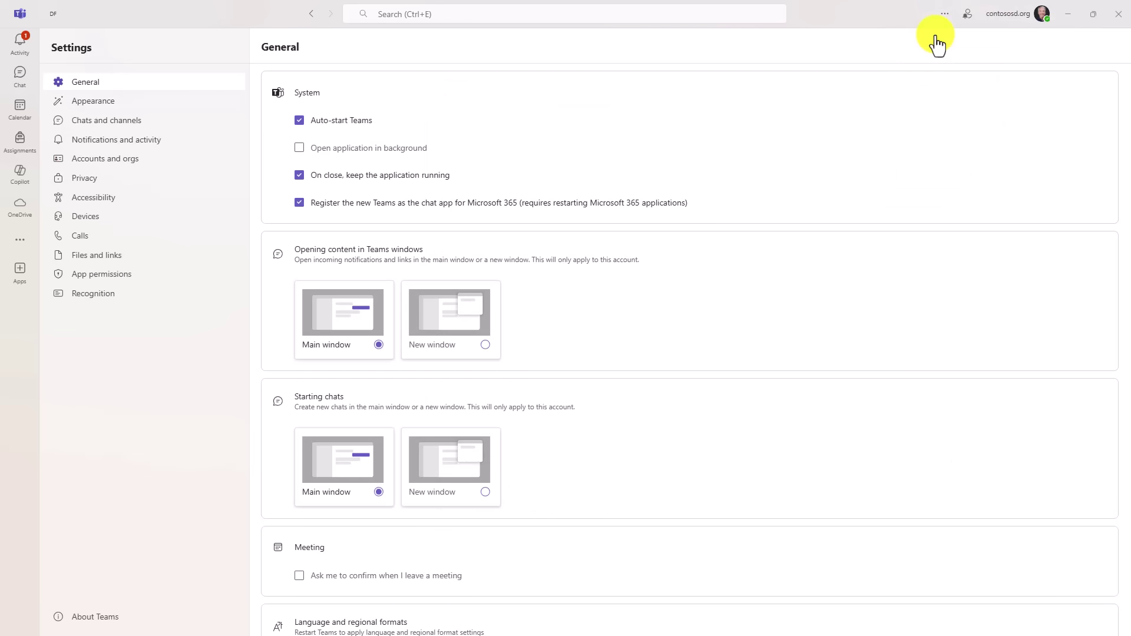
{"action": "left_click", "coordinate": [120, 122]}
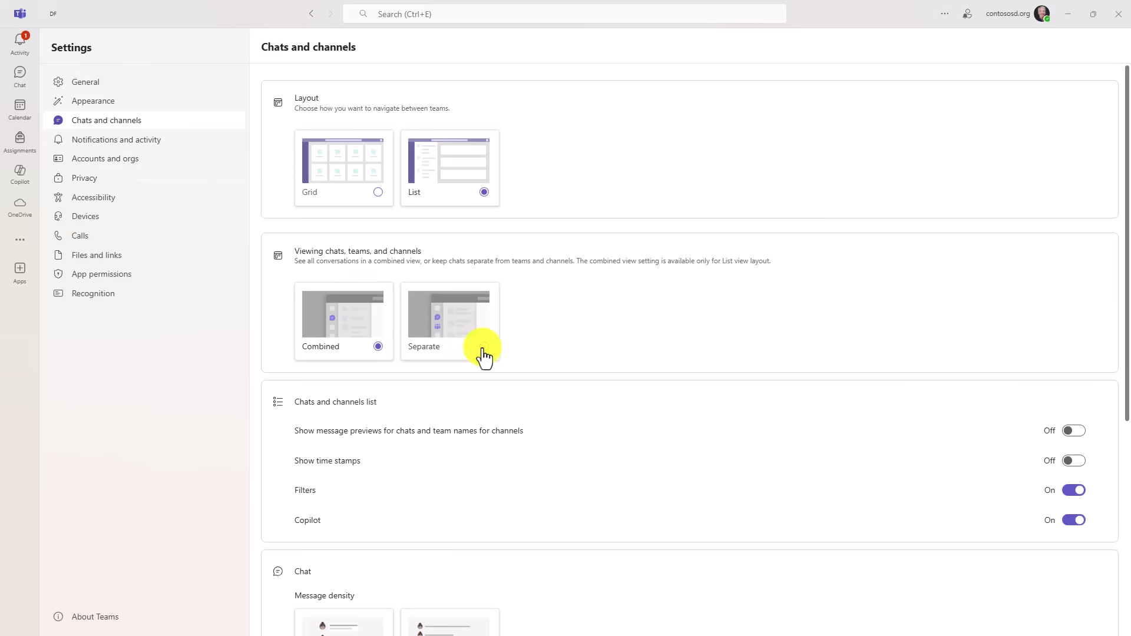
{"action": "left_click", "coordinate": [484, 347]}
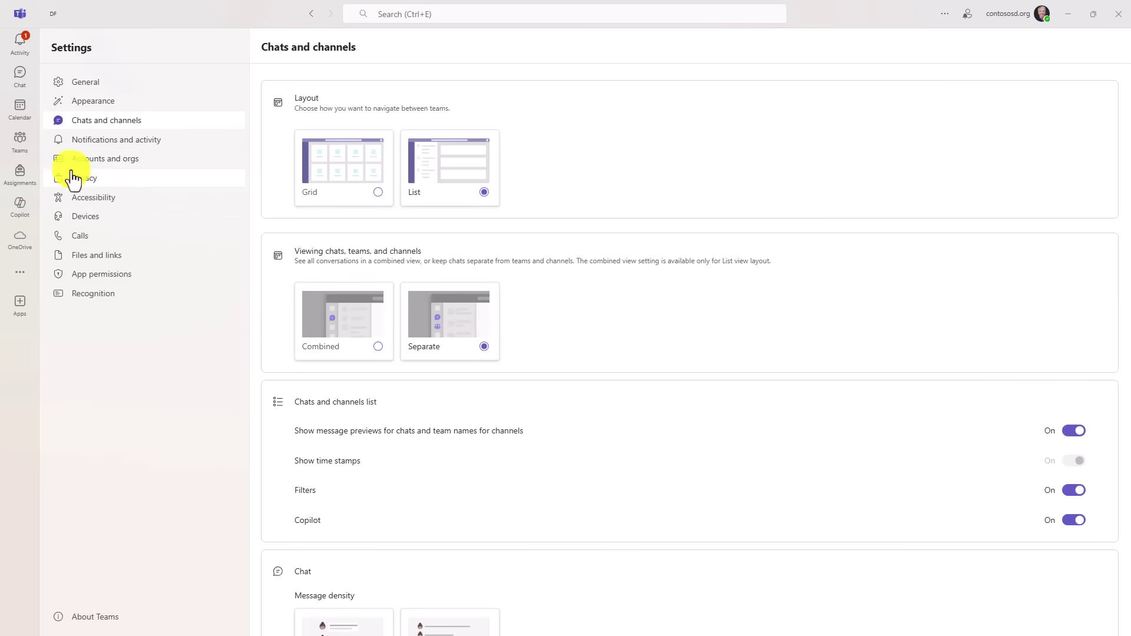
{"action": "left_click", "coordinate": [19, 150]}
{"action": "left_click", "coordinate": [54, 290]}
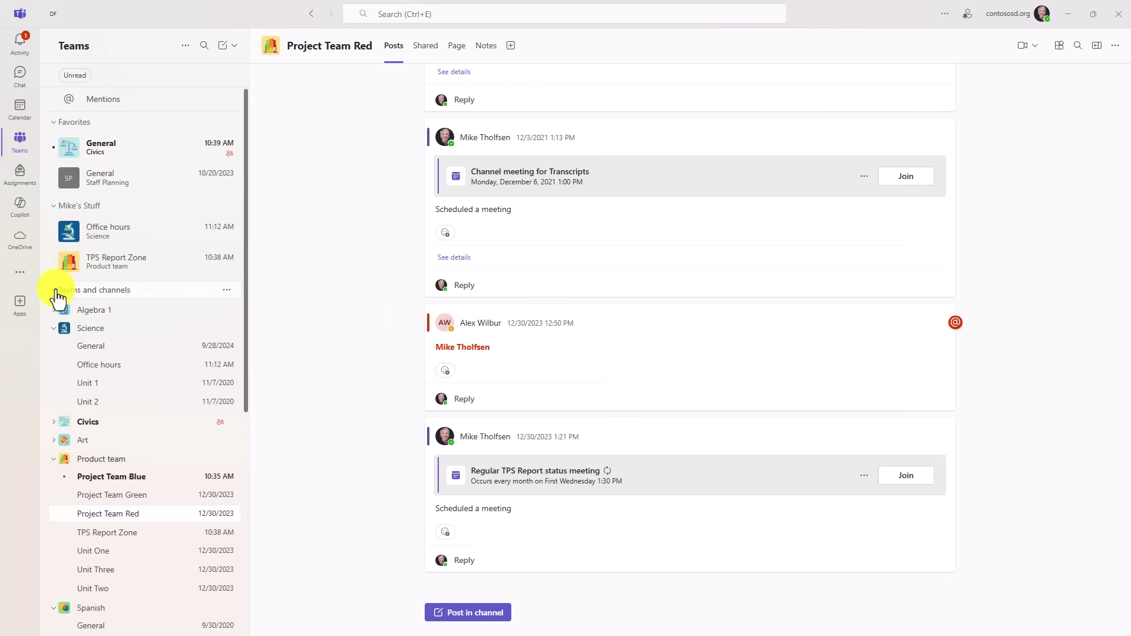
- Show the group chat's details via In this chat, narrow the panel, then hide it with Alt+P
{"action": "left_click", "coordinate": [19, 106]}
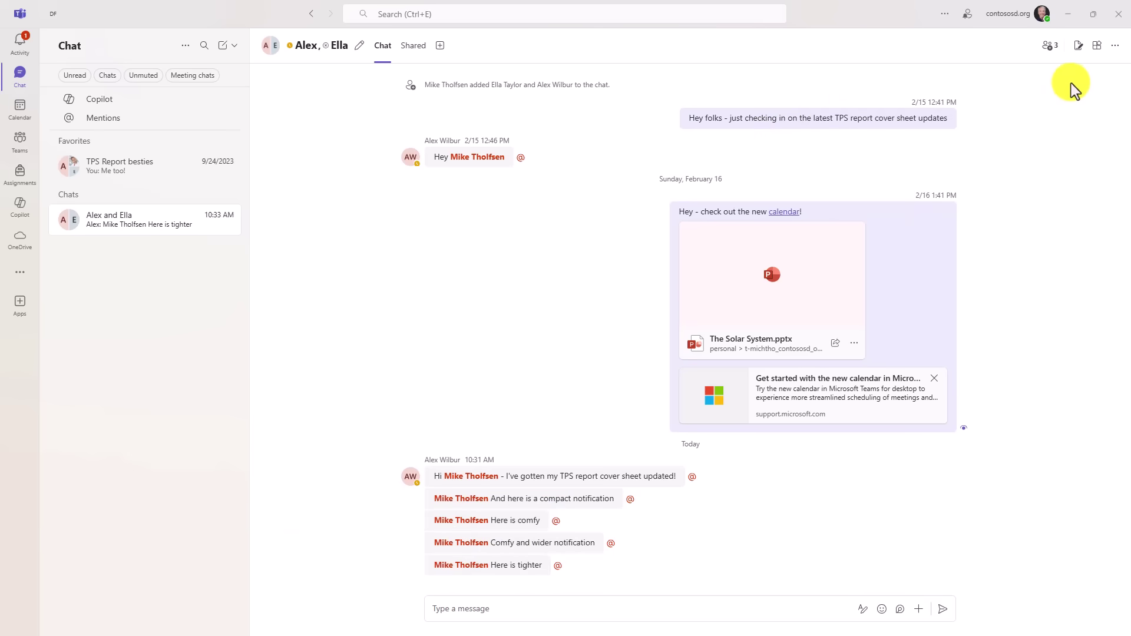
{"action": "left_click", "coordinate": [1115, 46]}
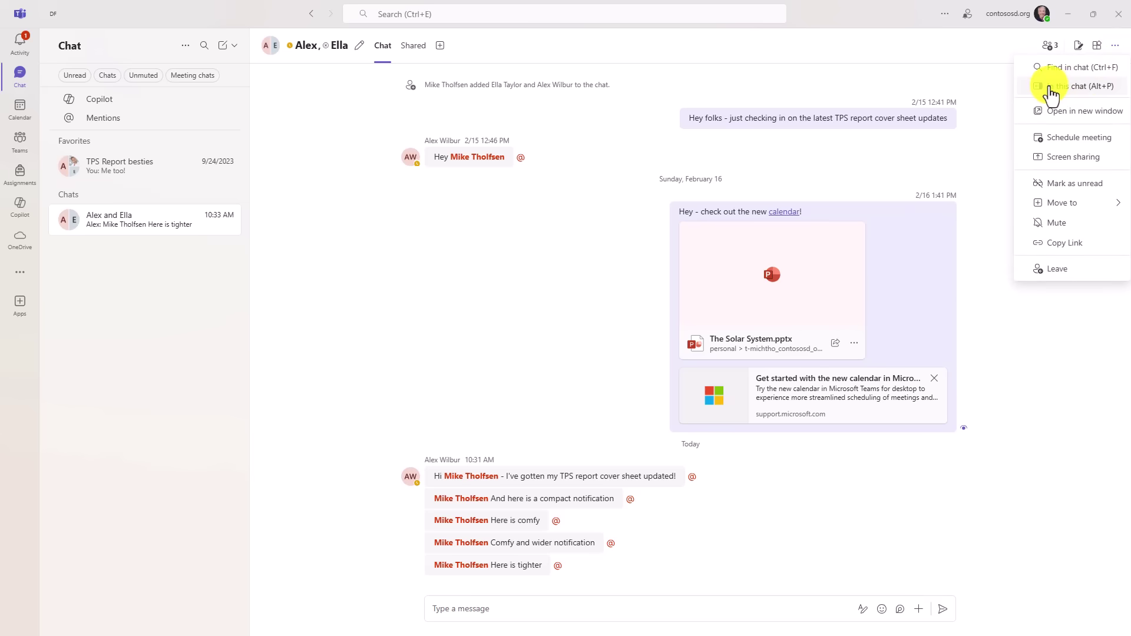
{"action": "left_click", "coordinate": [1078, 89]}
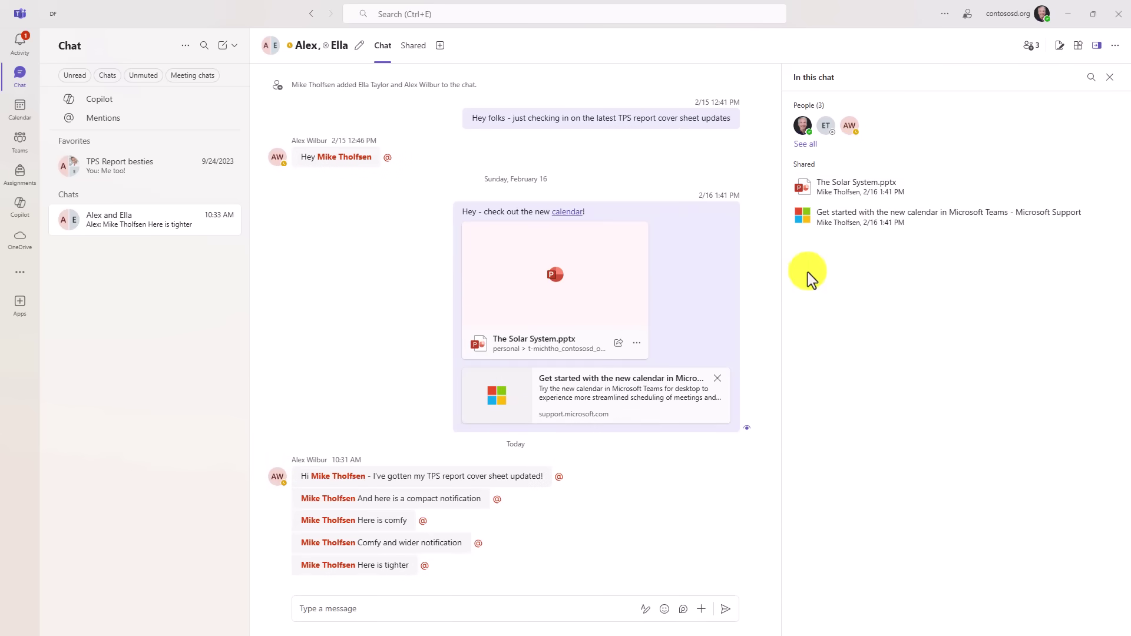
{"action": "left_click_drag", "start_coordinate": [782, 275], "coordinate": [912, 273]}
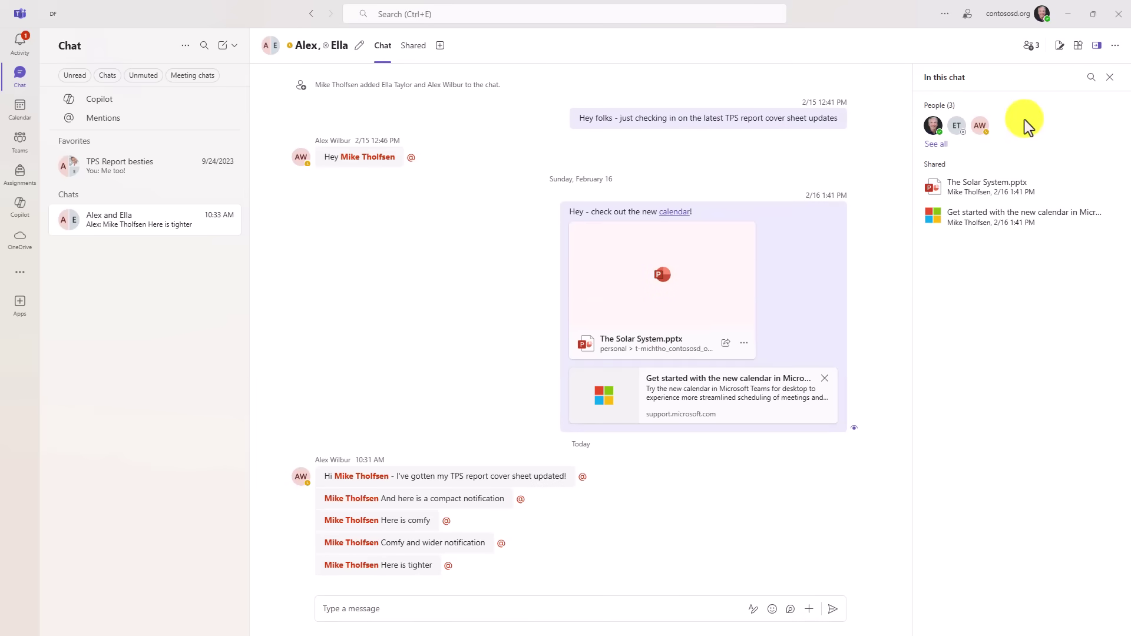
{"action": "key", "text": "alt+p"}
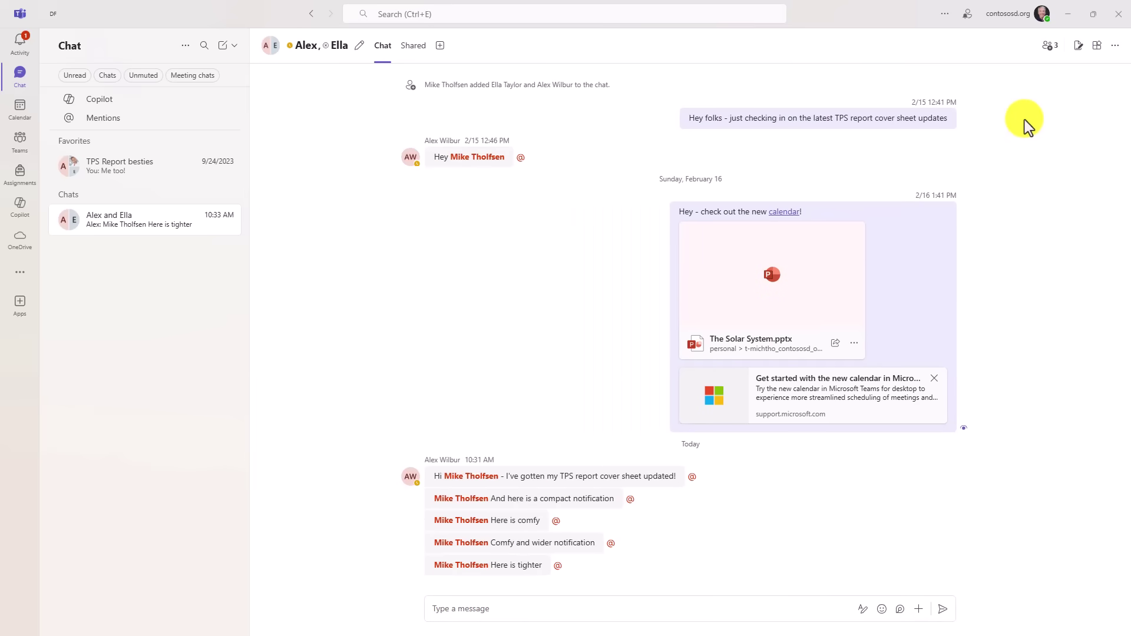
- Send a party emoji in the group chat from the Emoji tab of the picker
{"action": "key", "text": "alt+p"}
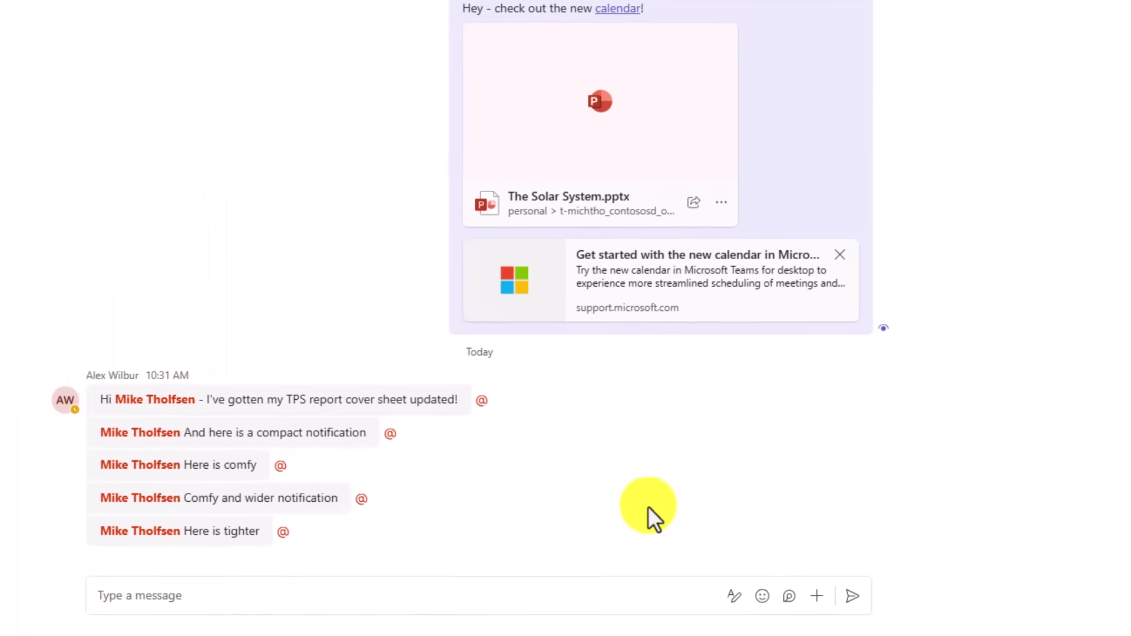
{"action": "left_click", "coordinate": [763, 596]}
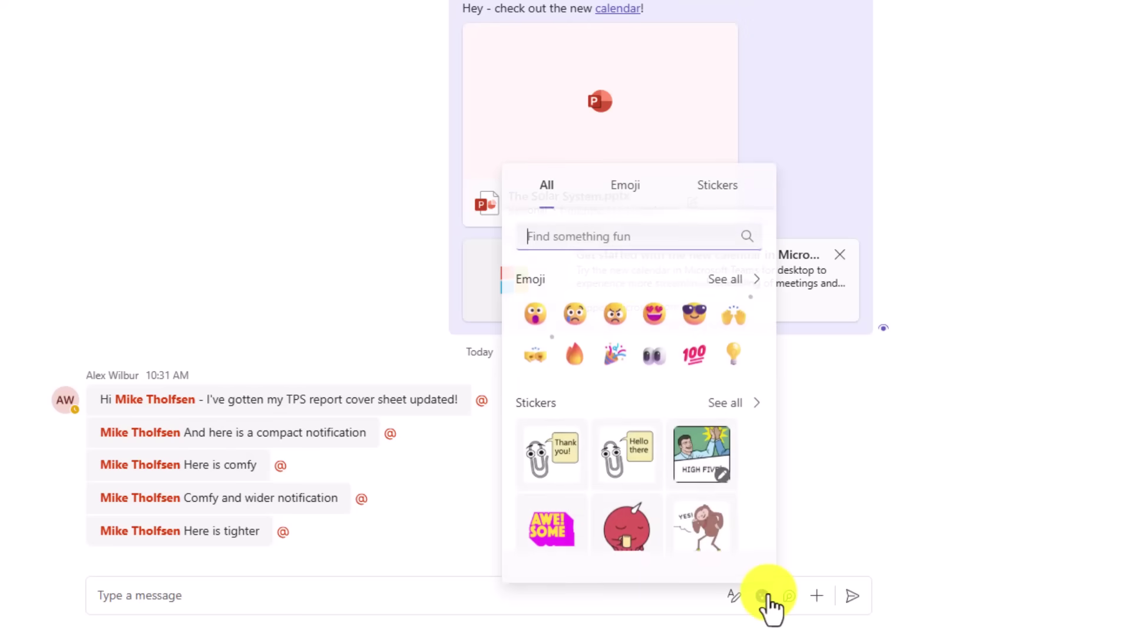
{"action": "left_click", "coordinate": [625, 186]}
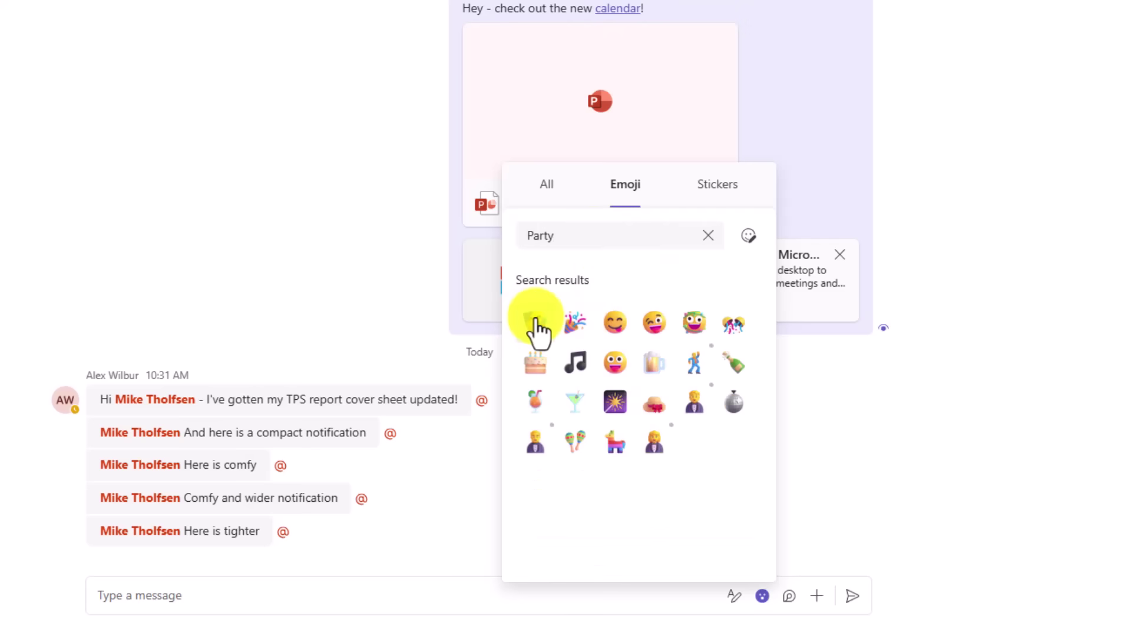
{"action": "left_click", "coordinate": [535, 324]}
- Start a reaction on the latest received message, searching for 'party'
{"action": "left_click", "coordinate": [451, 300]}
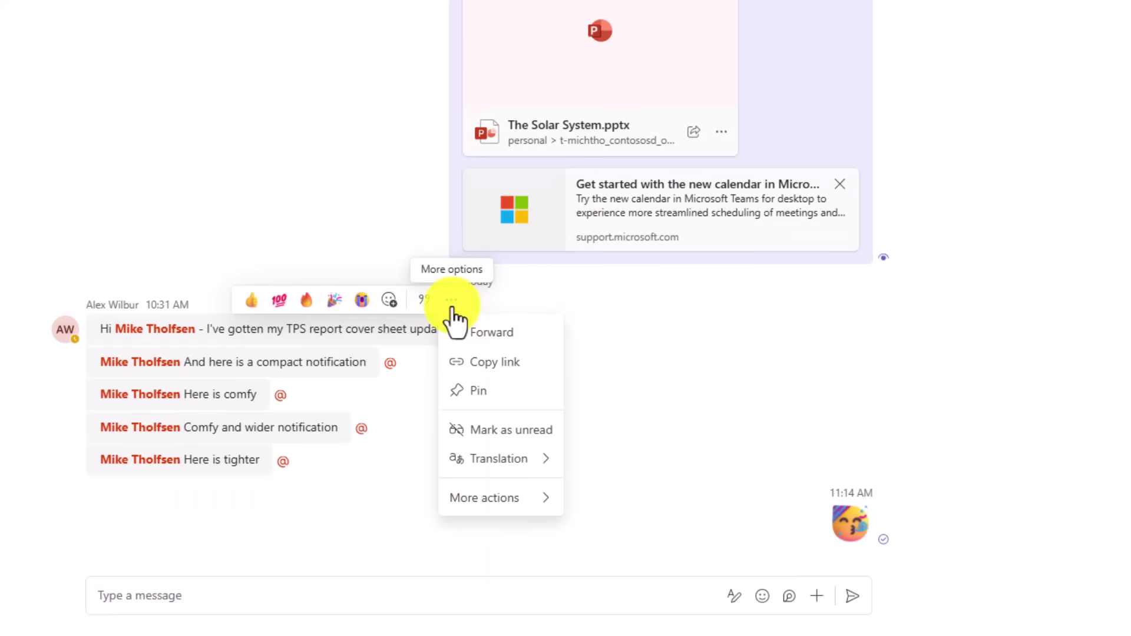
{"action": "left_click", "coordinate": [653, 306]}
{"action": "mouse_move", "coordinate": [439, 326]}
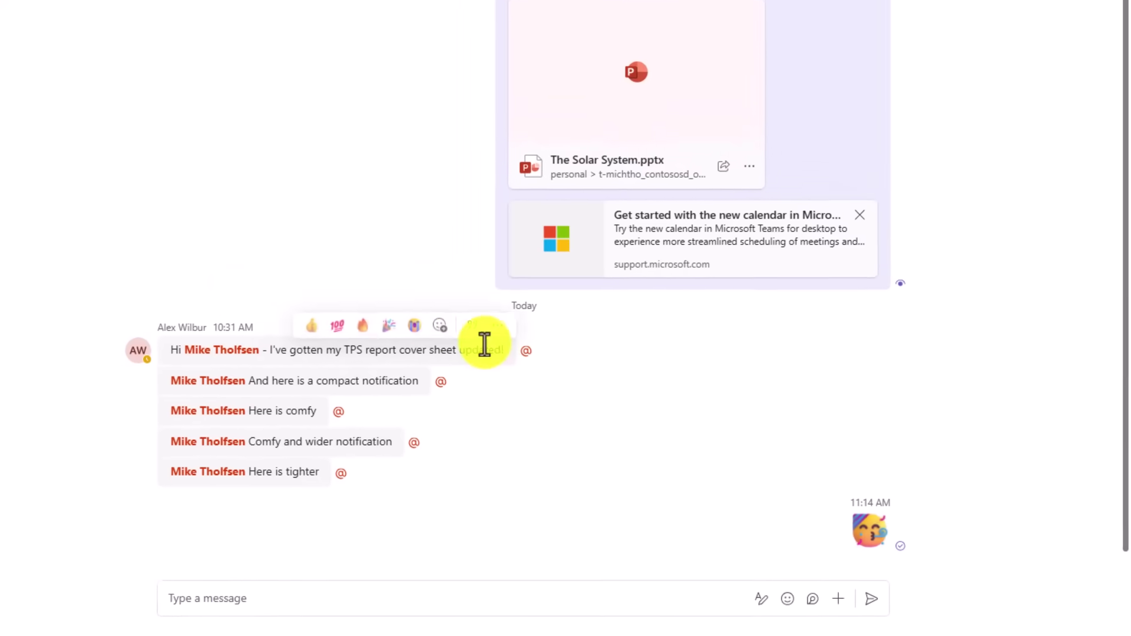
{"action": "left_click", "coordinate": [388, 302]}
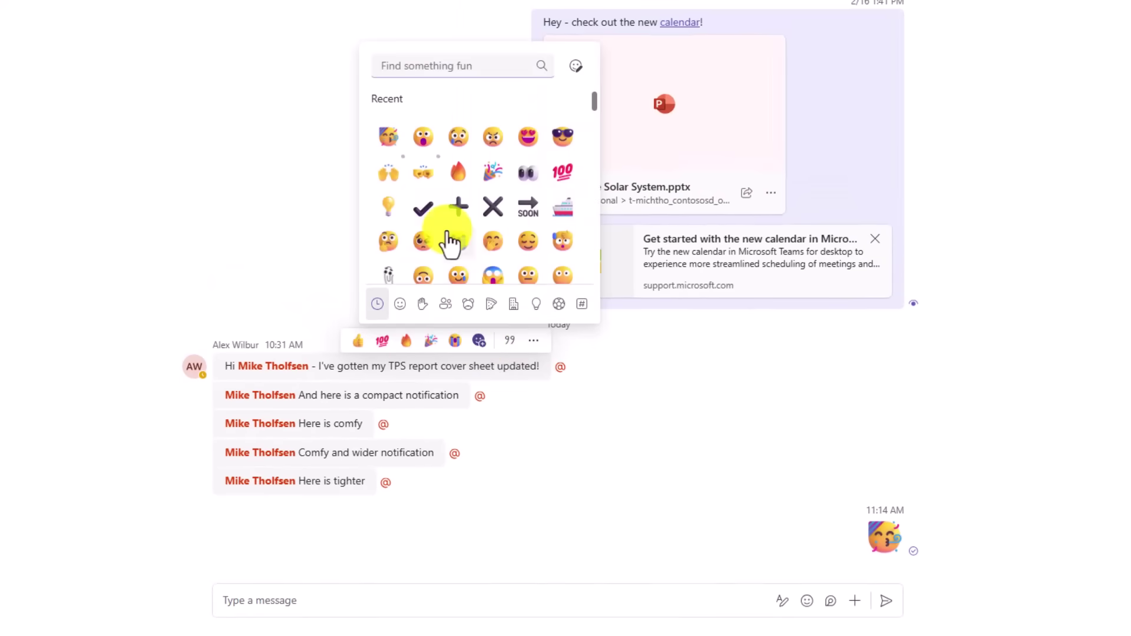
{"action": "type", "text": "party"}
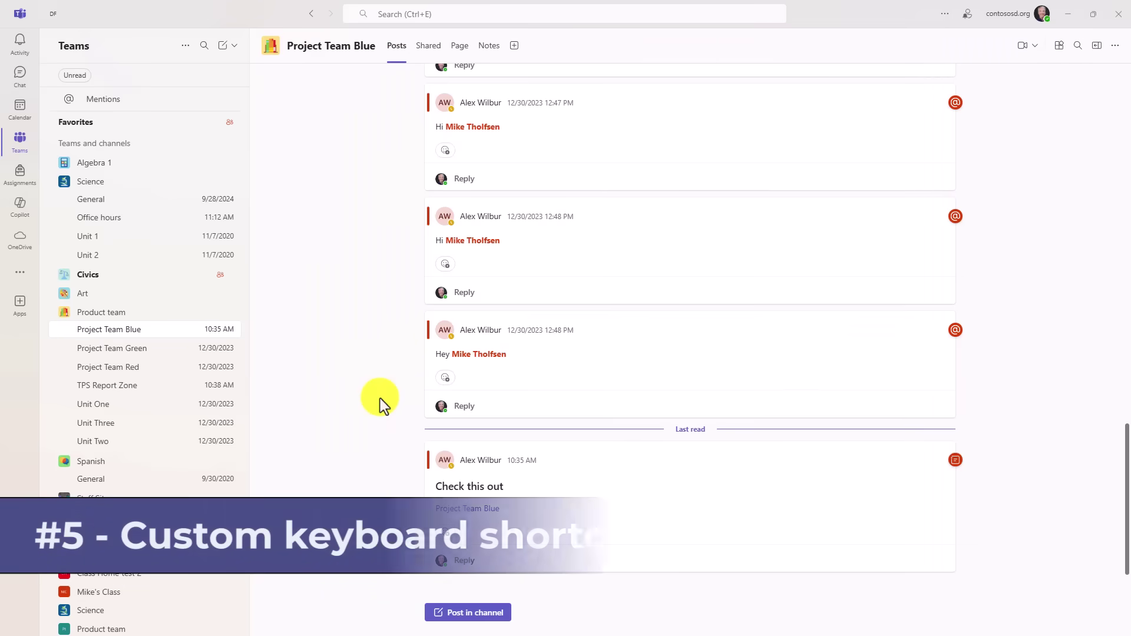
- Open the keyboard shortcuts list with Ctrl+. and scroll down to the Messaging shortcuts
{"action": "key", "text": "ctrl+period"}
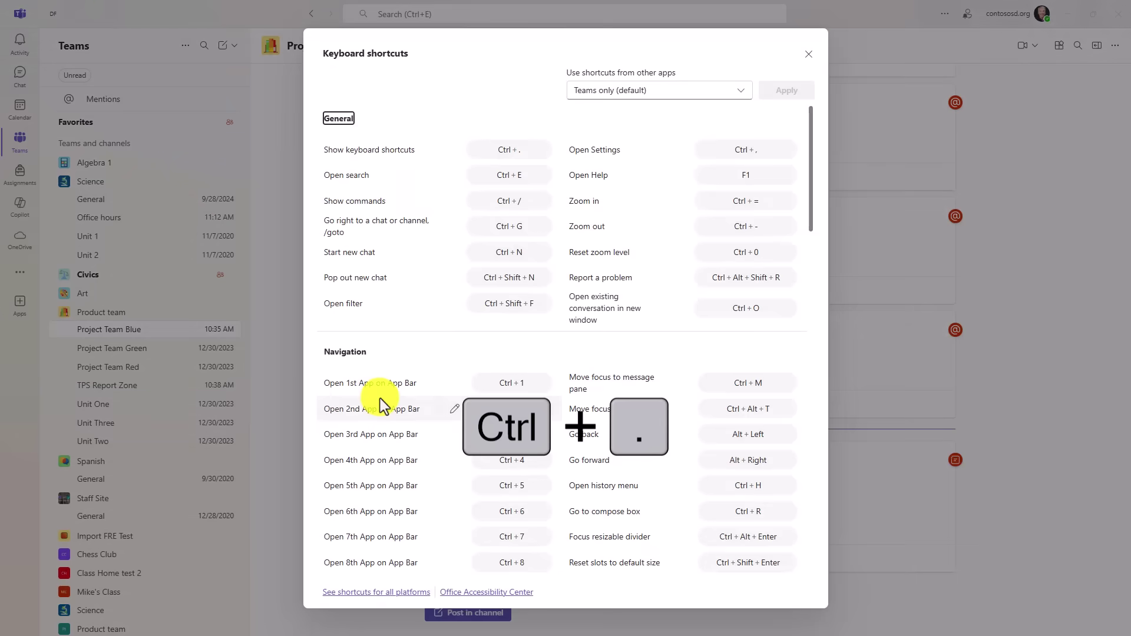
{"action": "left_click_drag", "start_coordinate": [812, 150], "coordinate": [843, 90]}
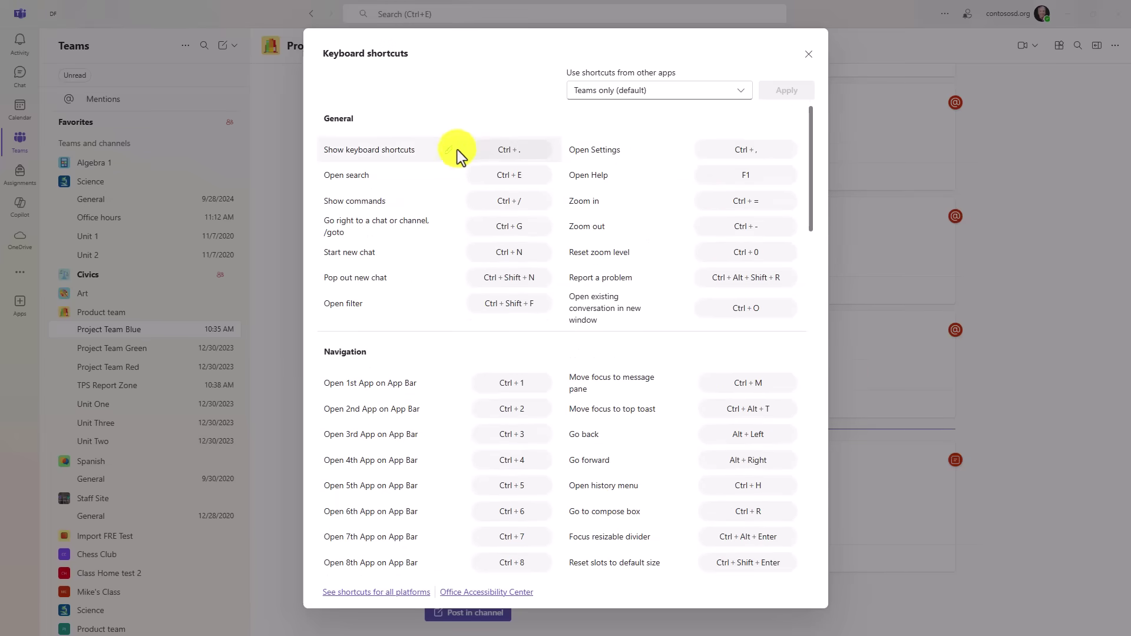
{"action": "scroll", "coordinate": [522, 403], "scroll_direction": "down", "scroll_amount": 6}
{"action": "scroll", "coordinate": [496, 358], "scroll_direction": "down", "scroll_amount": 1}
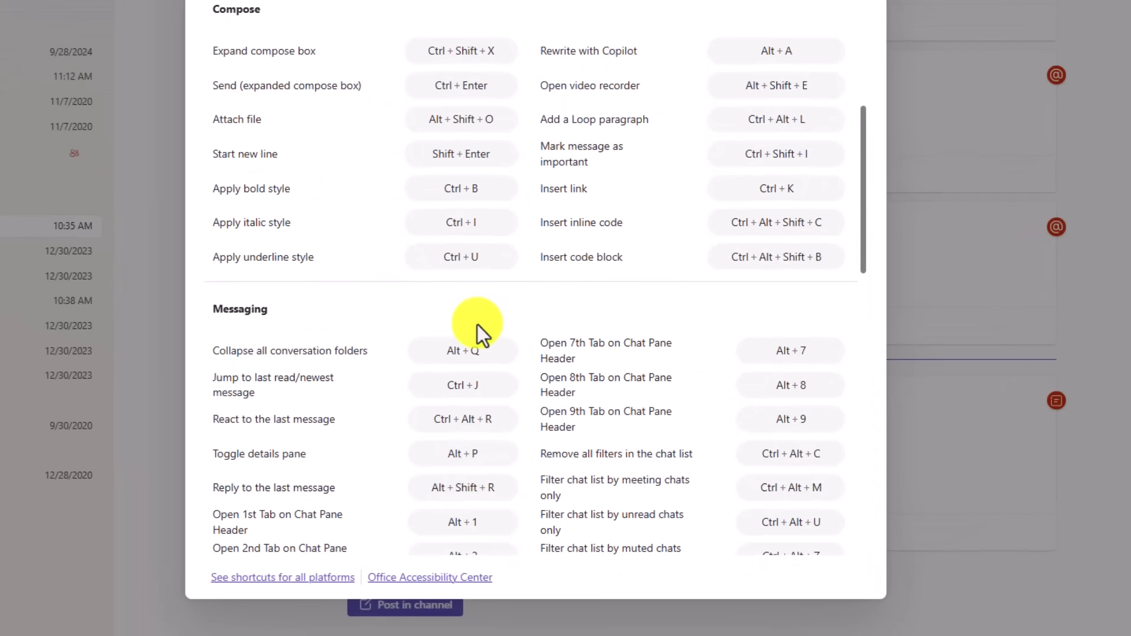
{"action": "scroll", "coordinate": [518, 325], "scroll_direction": "down", "scroll_amount": 2}
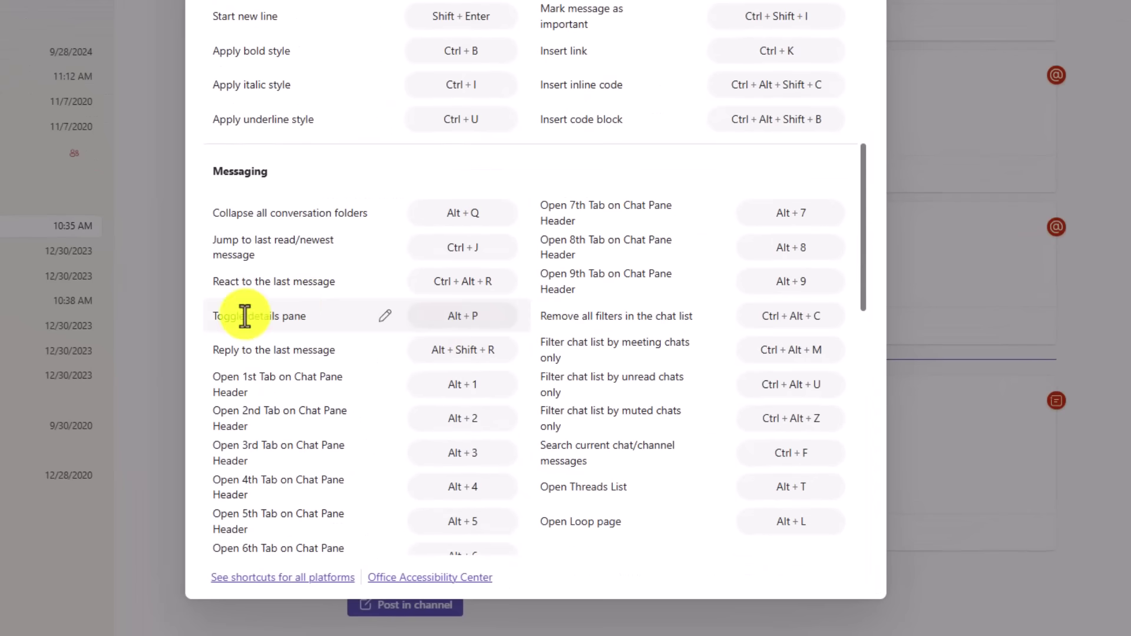
- Change the Toggle details pane shortcut to Alt+K, clearing the conflicting combination, and save
{"action": "left_click", "coordinate": [385, 319]}
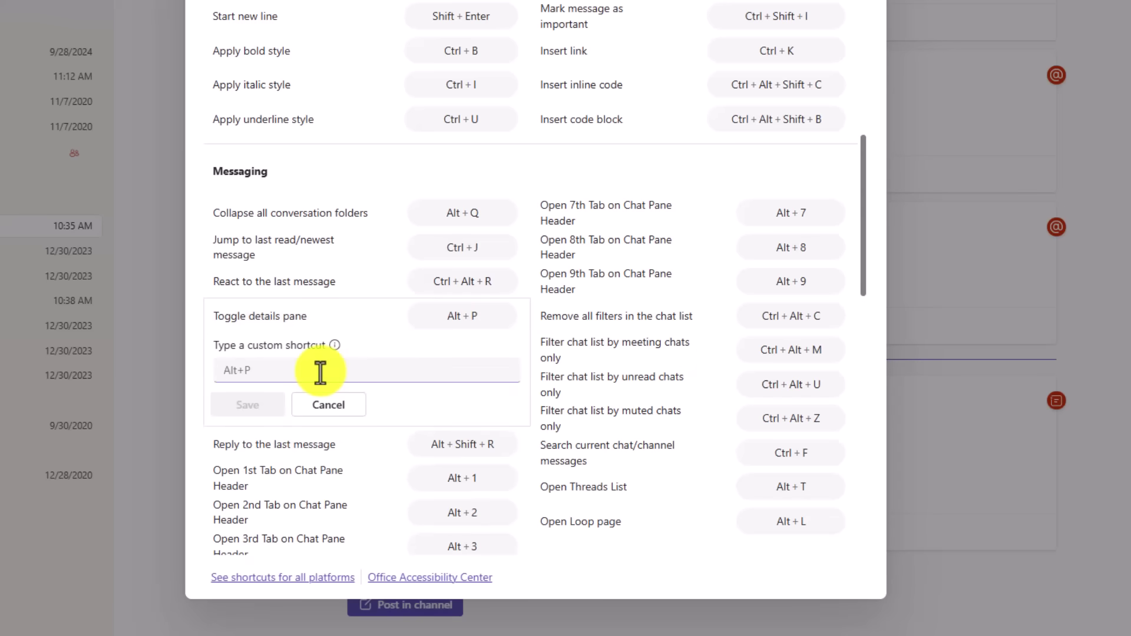
{"action": "key", "text": "alt+l"}
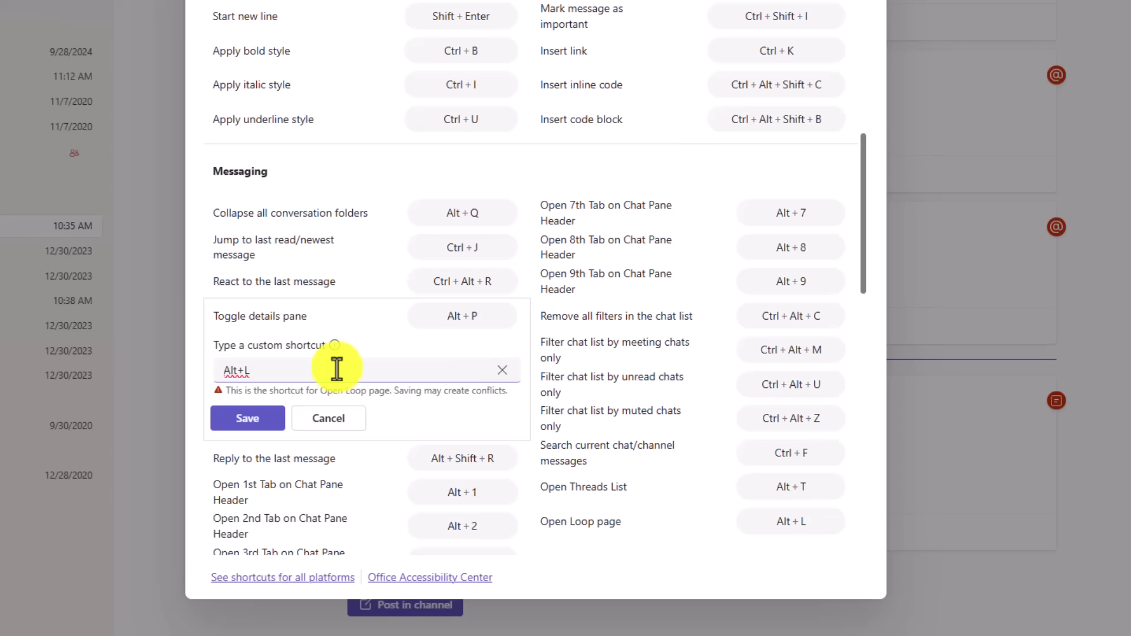
{"action": "left_click", "coordinate": [502, 370]}
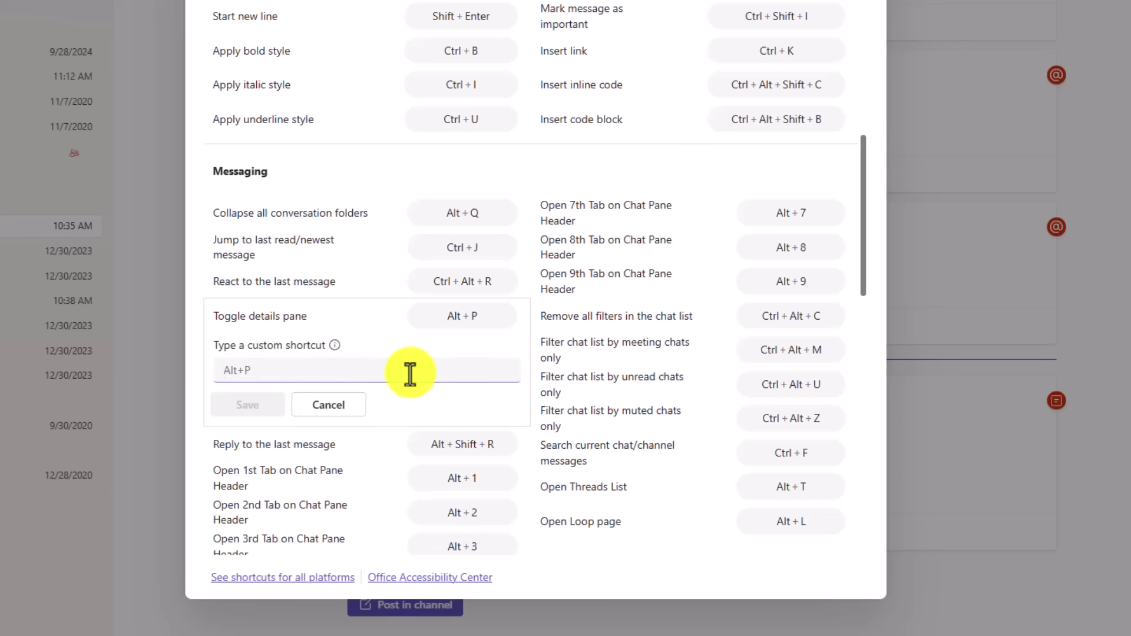
{"action": "key", "text": "alt+k"}
{"action": "left_click", "coordinate": [255, 406]}
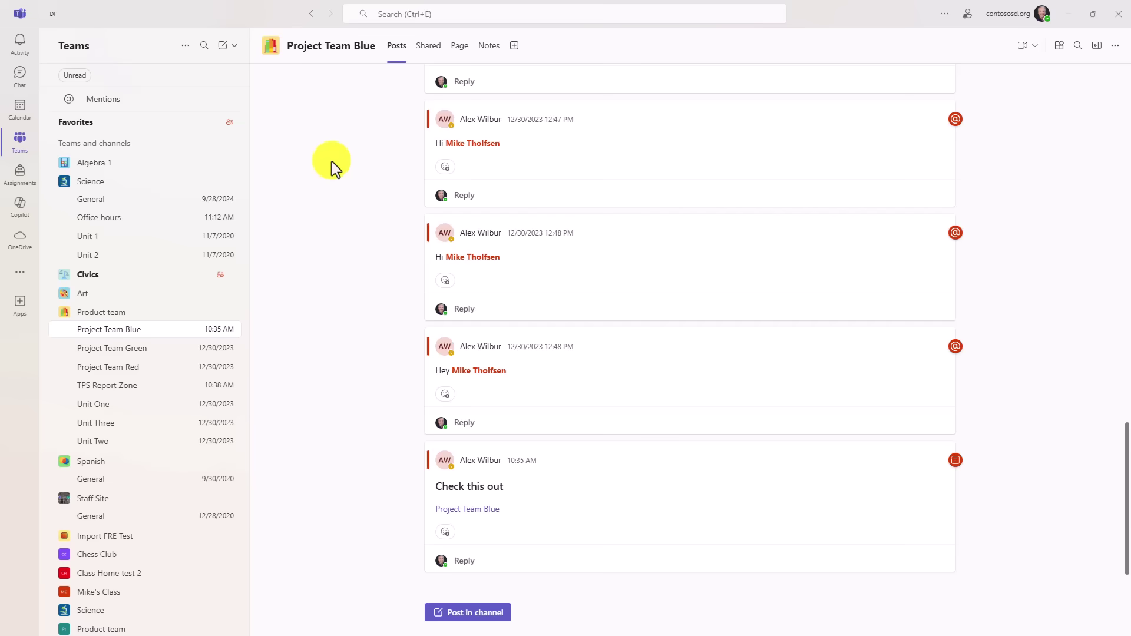
- Open Settings from the title-bar menu and go to the Recognition page
{"action": "left_click", "coordinate": [943, 18]}
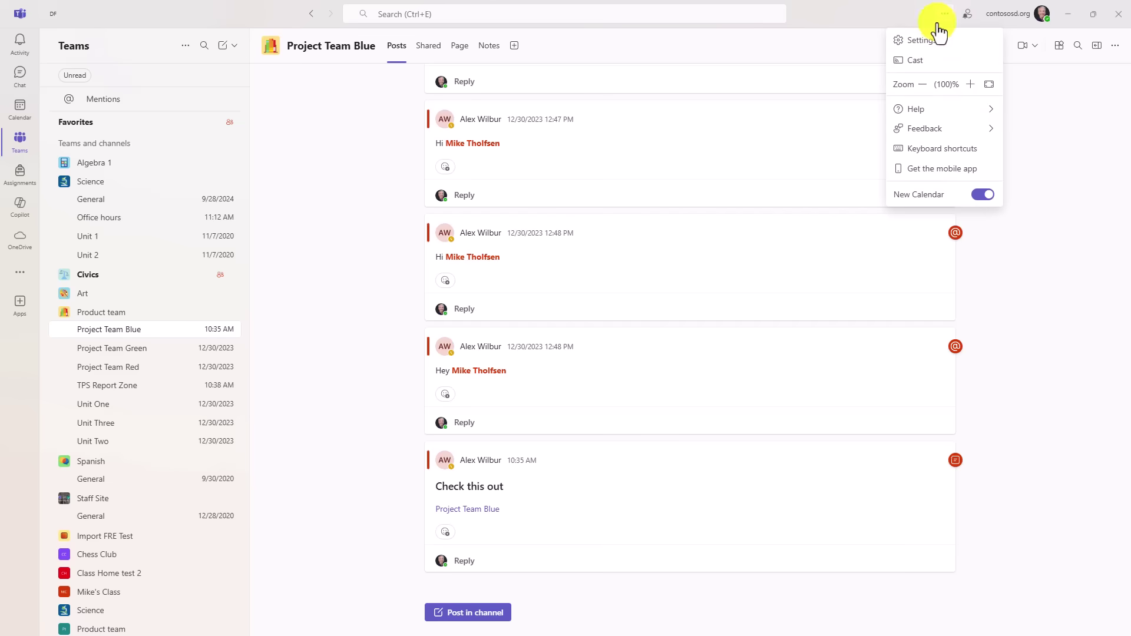
{"action": "left_click", "coordinate": [936, 42]}
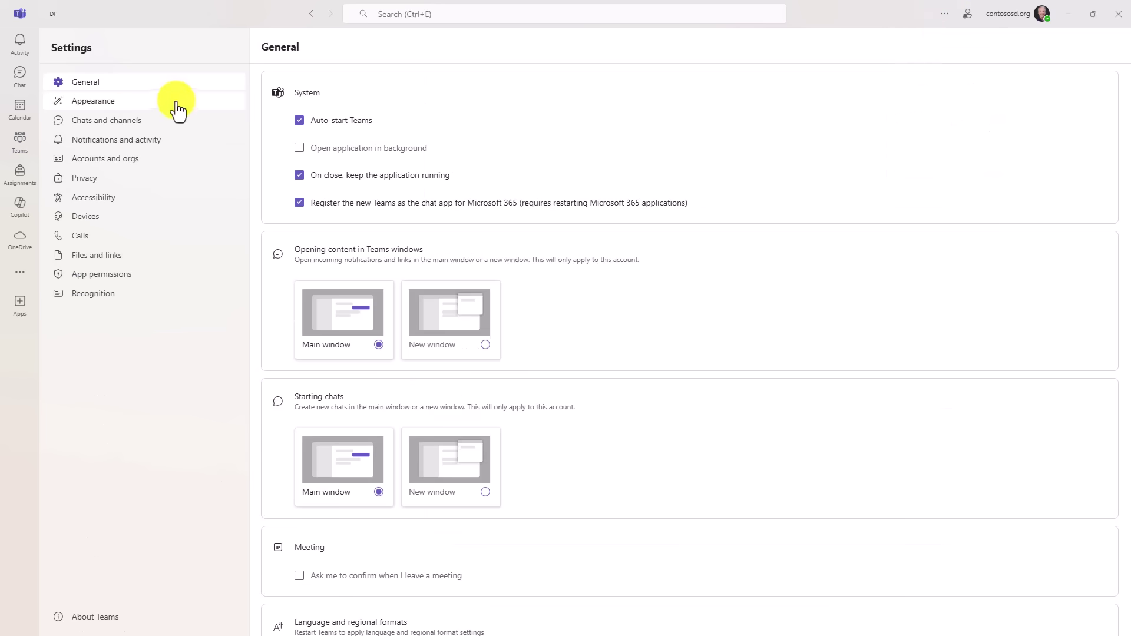
{"action": "left_click", "coordinate": [94, 296]}
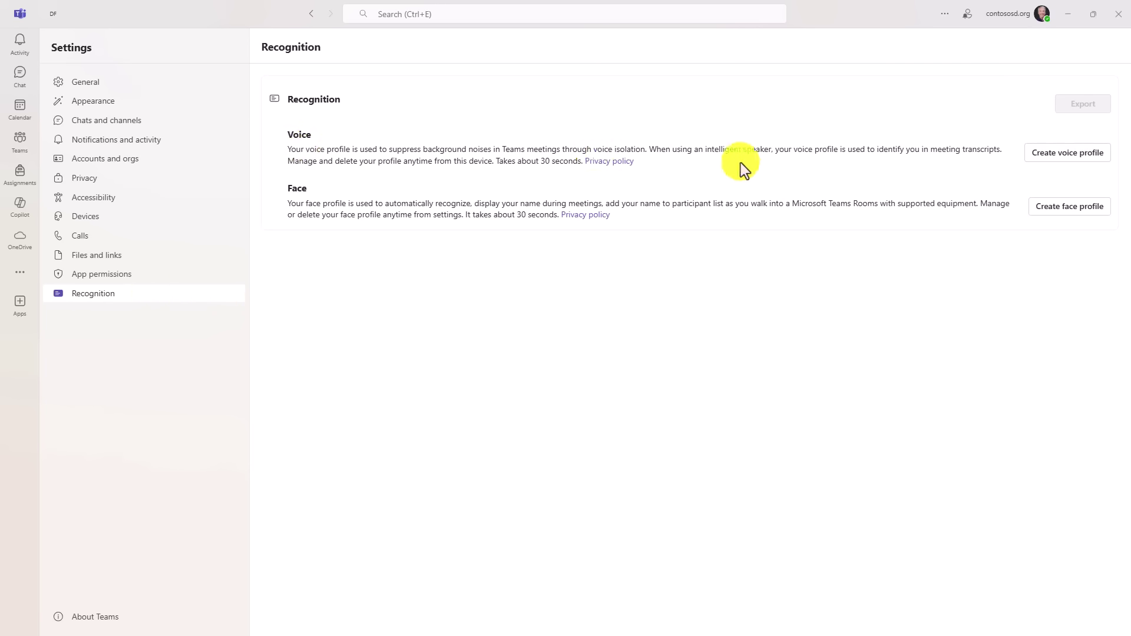
- Record a voice profile by reading the sample text aloud, then close the confirmation
{"action": "left_click", "coordinate": [1082, 155]}
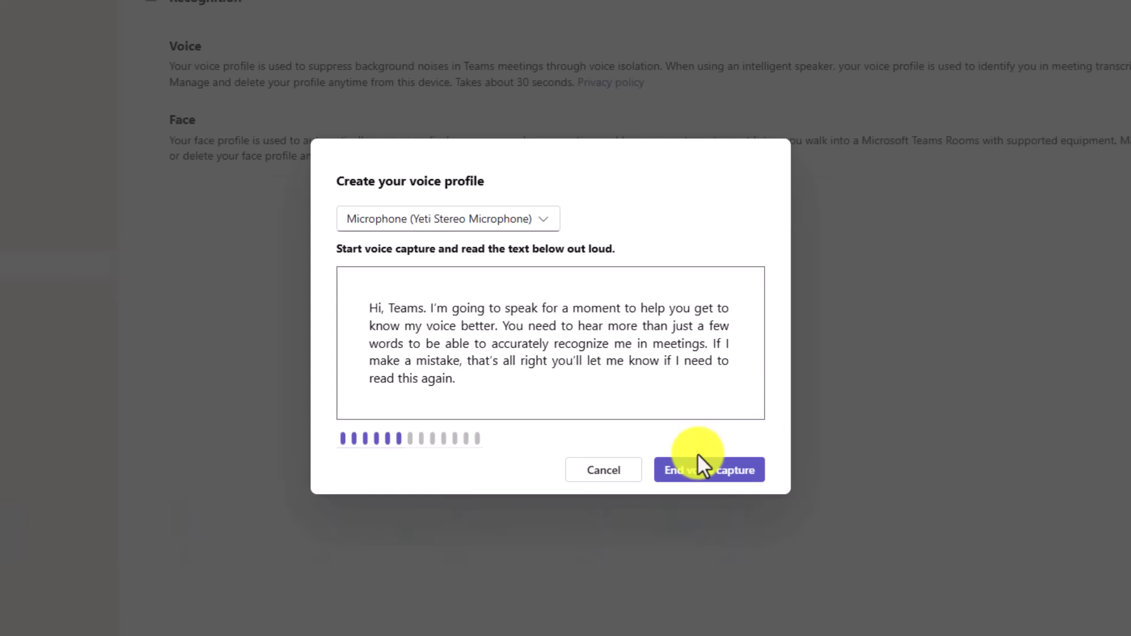
{"action": "left_click", "coordinate": [710, 471]}
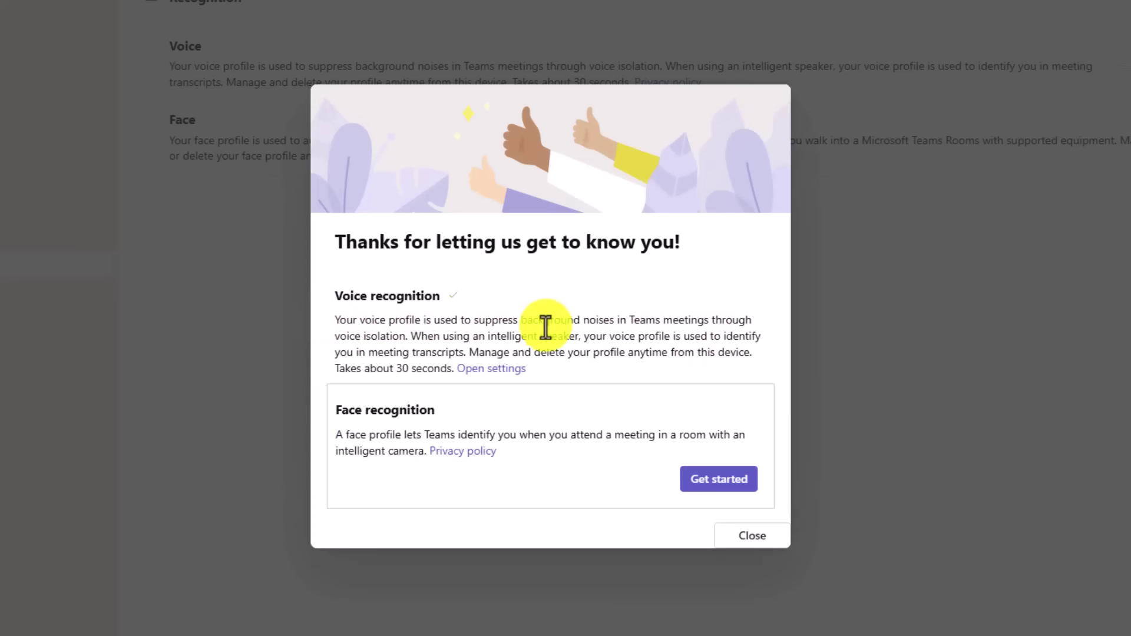
{"action": "left_click", "coordinate": [753, 537]}
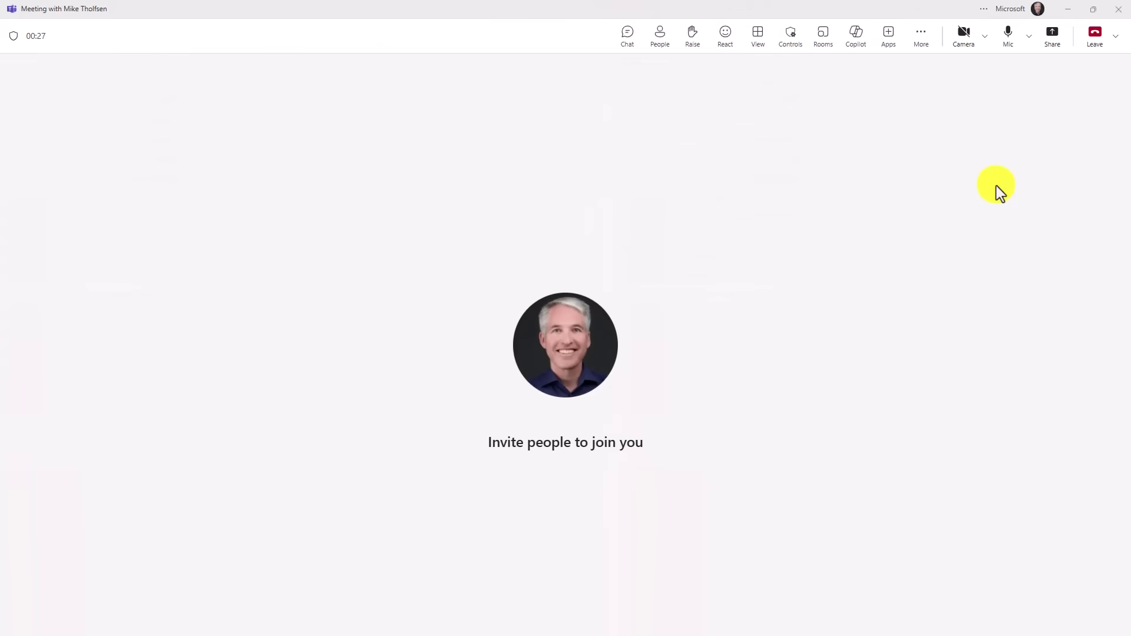
- Set the meeting mic's noise suppression to Voice isolation after briefly trying Background noise only
{"action": "left_click", "coordinate": [1030, 38]}
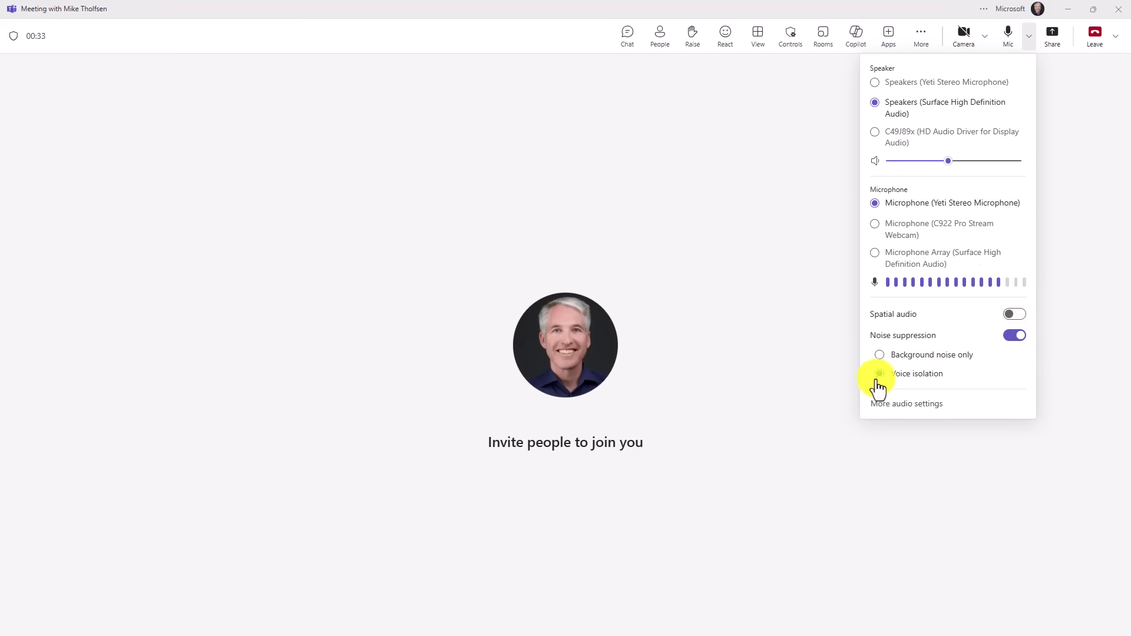
{"action": "left_click", "coordinate": [879, 355]}
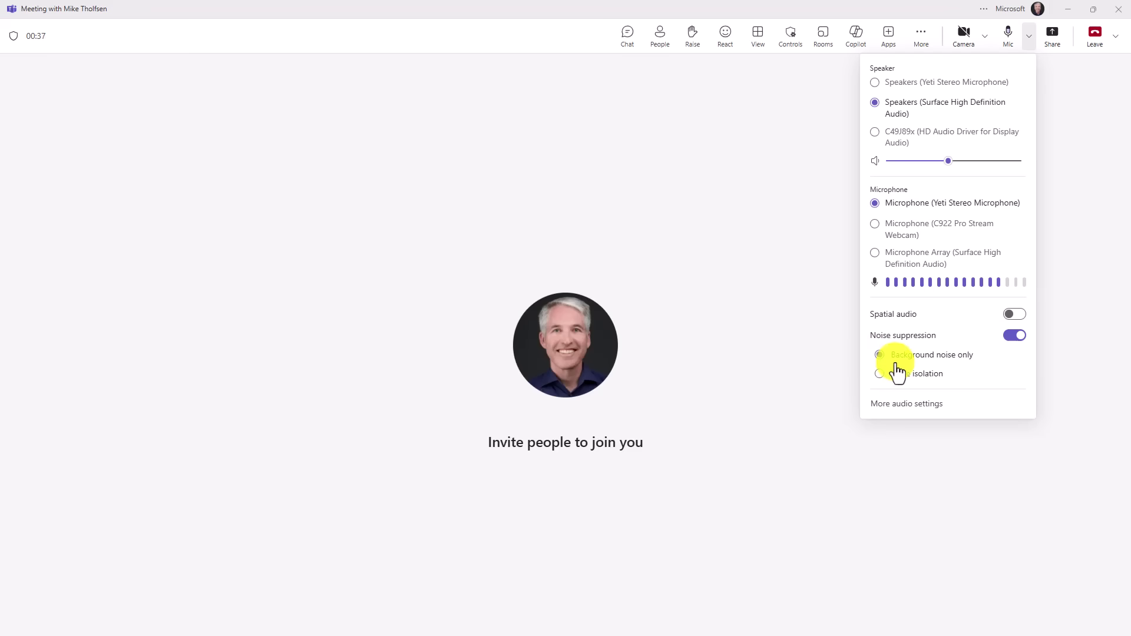
{"action": "left_click", "coordinate": [880, 374]}
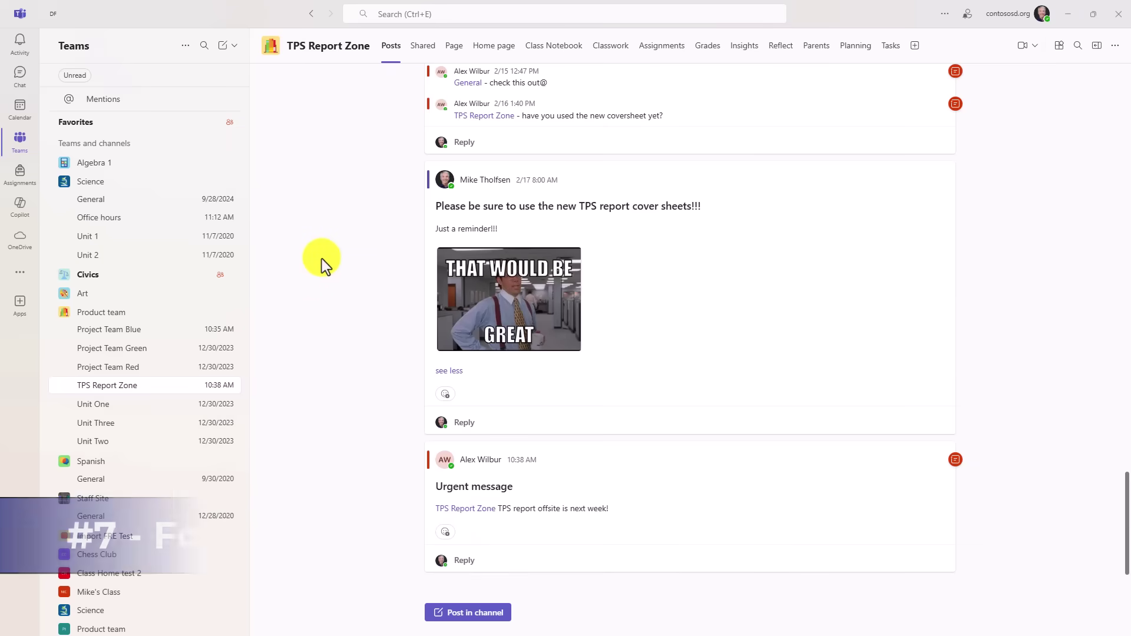
- Forward the TPS report cover sheets reminder post to a contact found by name
{"action": "mouse_move", "coordinate": [576, 280]}
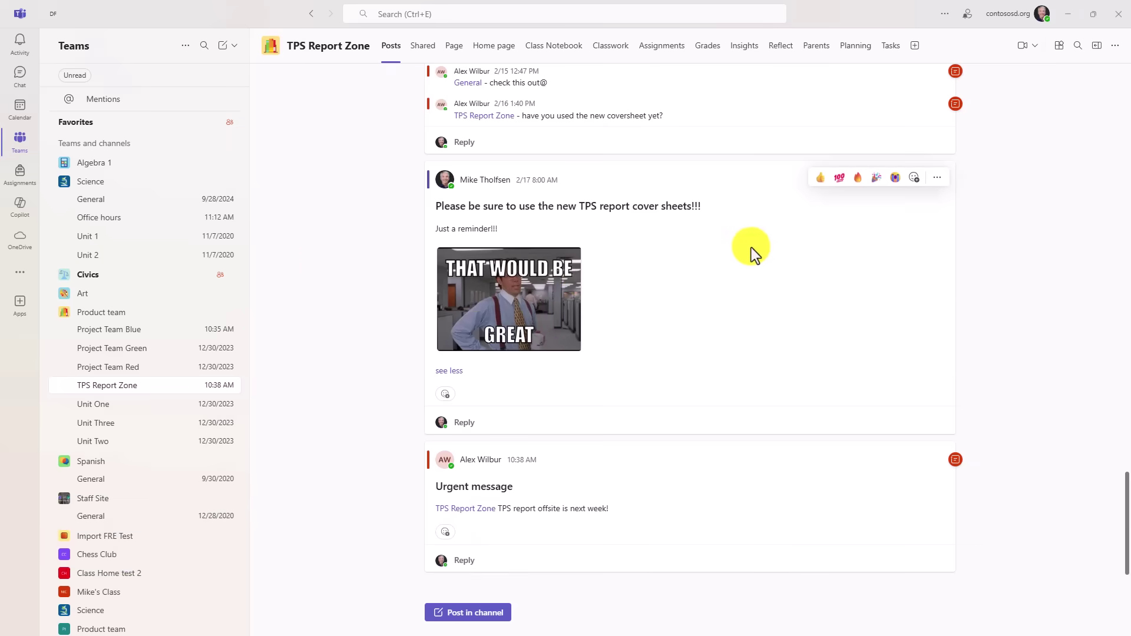
{"action": "left_click", "coordinate": [938, 179]}
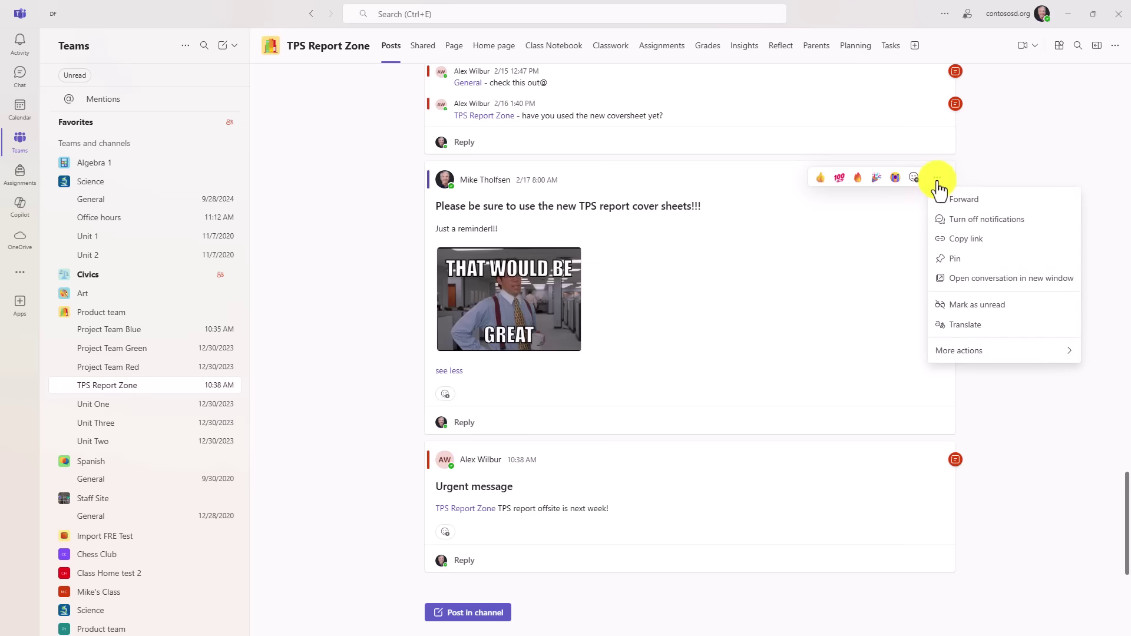
{"action": "left_click", "coordinate": [966, 198]}
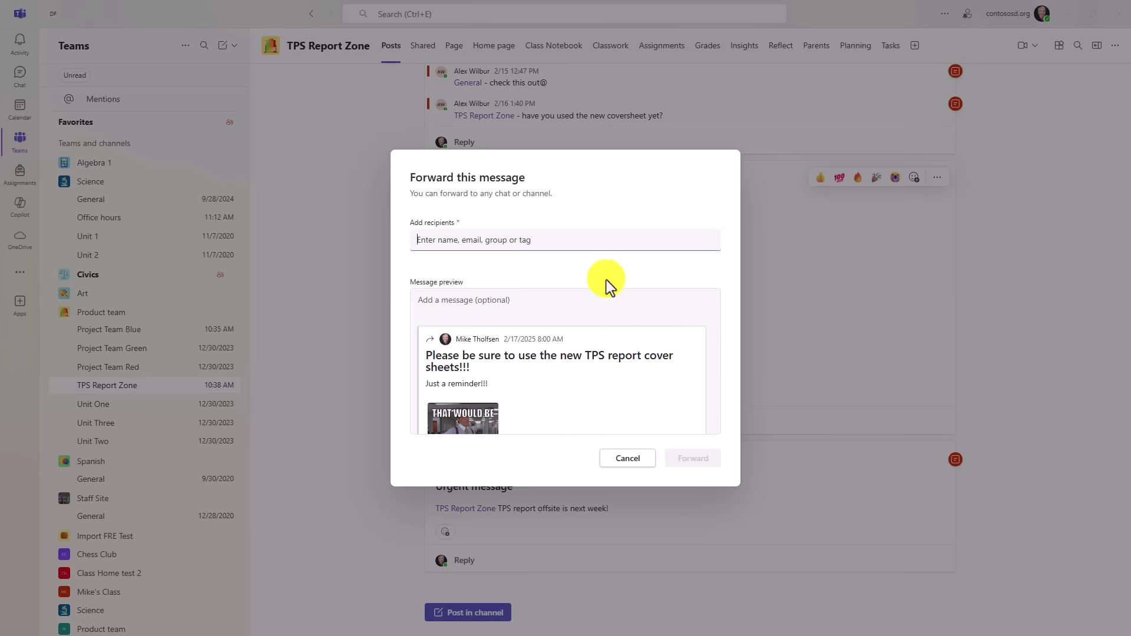
{"action": "type", "text": "alex"}
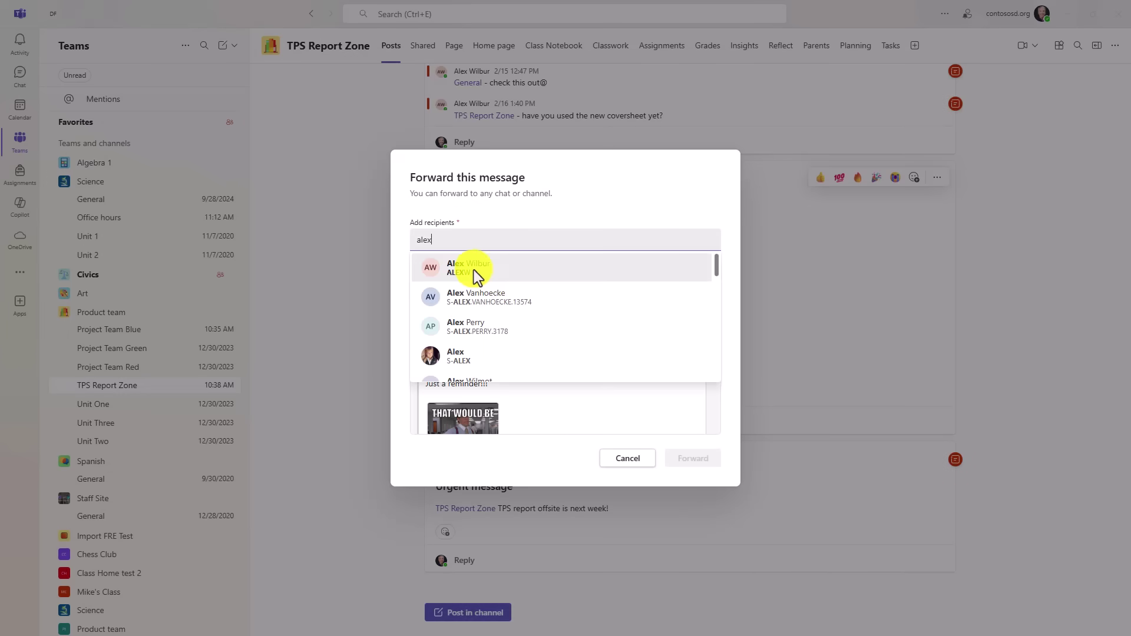
{"action": "left_click", "coordinate": [472, 270]}
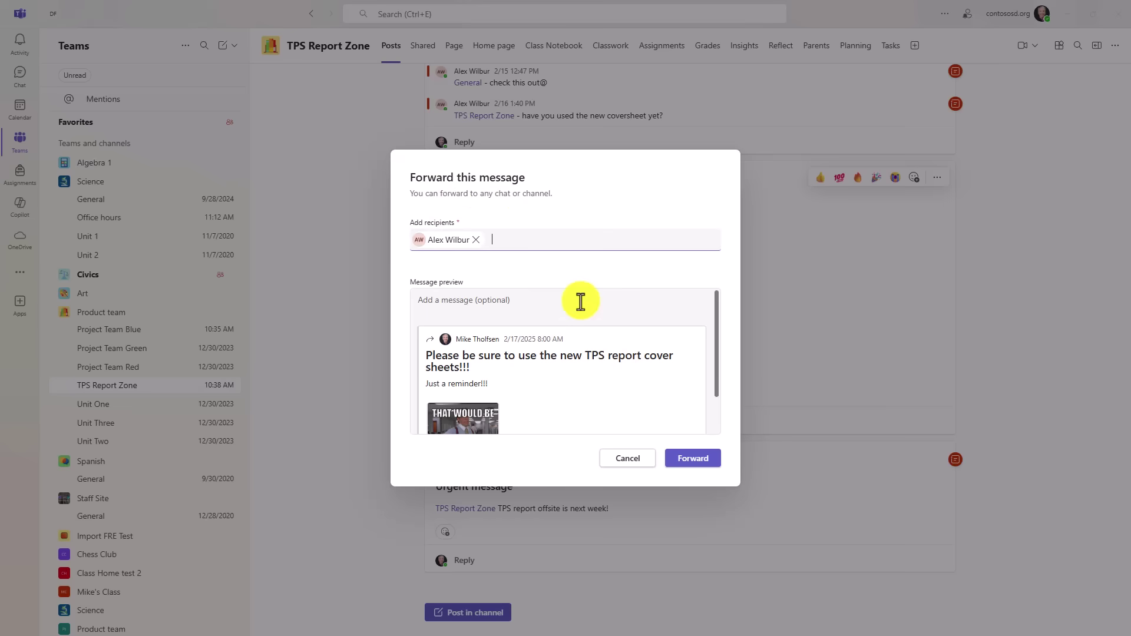
{"action": "left_click", "coordinate": [696, 462]}
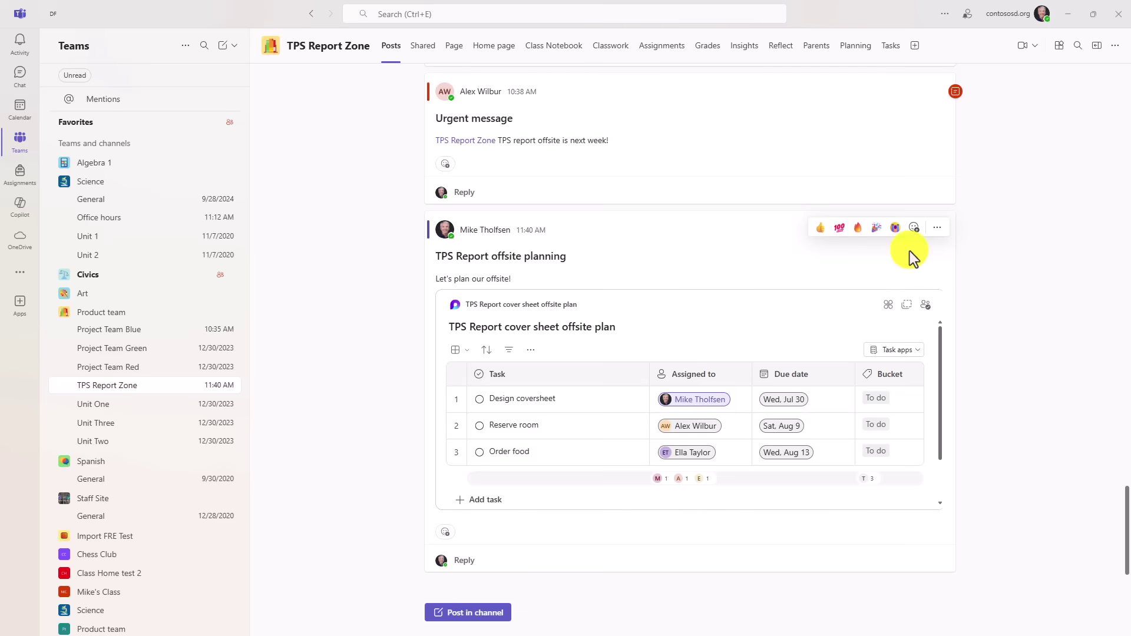
- Forward the TPS Report offsite planning post with its Loop task list to a contact
{"action": "left_click", "coordinate": [938, 227]}
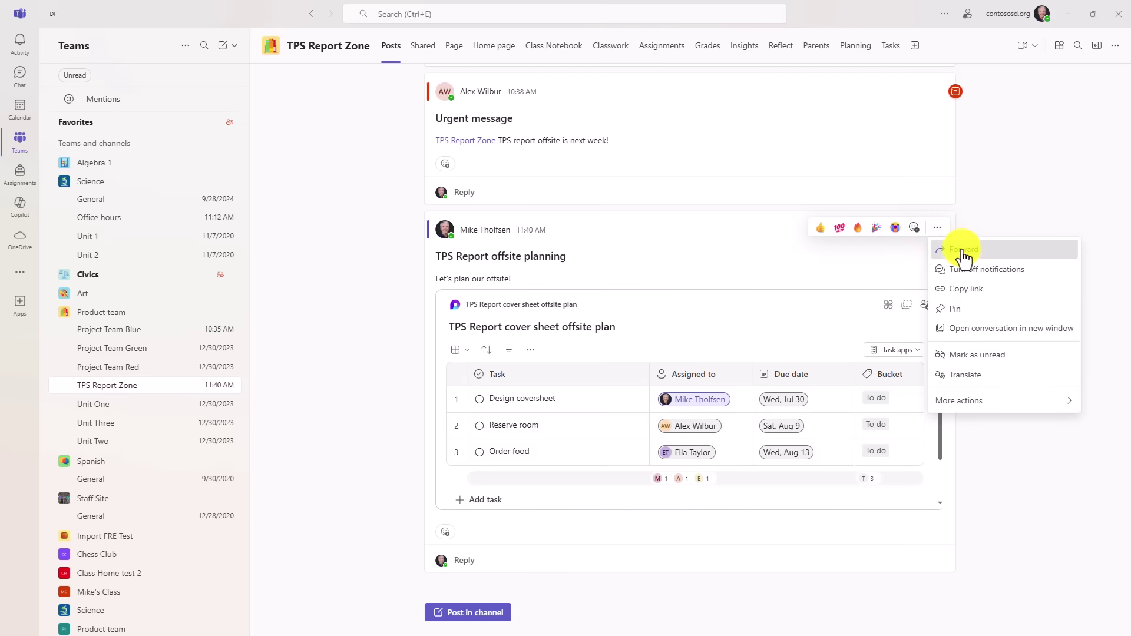
{"action": "left_click", "coordinate": [963, 255]}
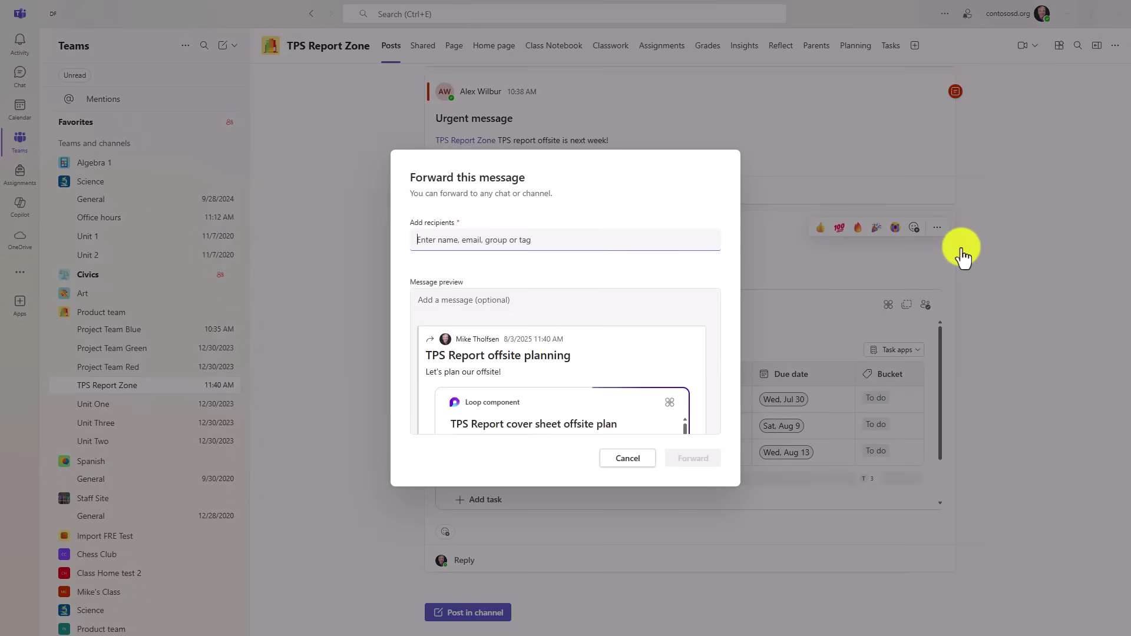
{"action": "type", "text": "Alex w"}
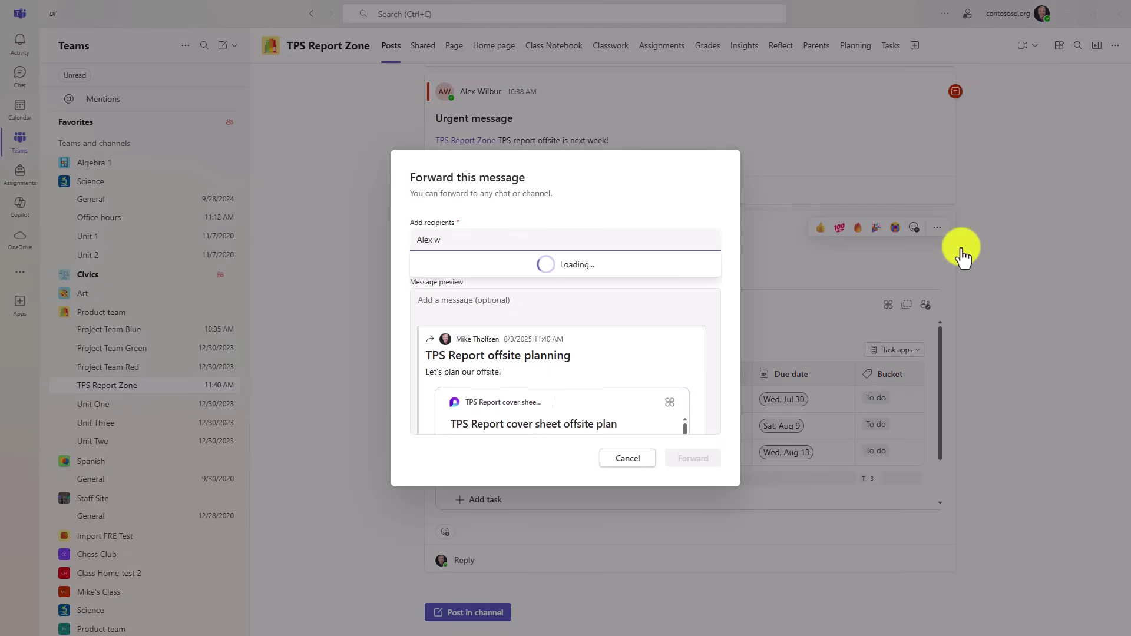
{"action": "key", "text": "Return"}
{"action": "left_click", "coordinate": [699, 467]}
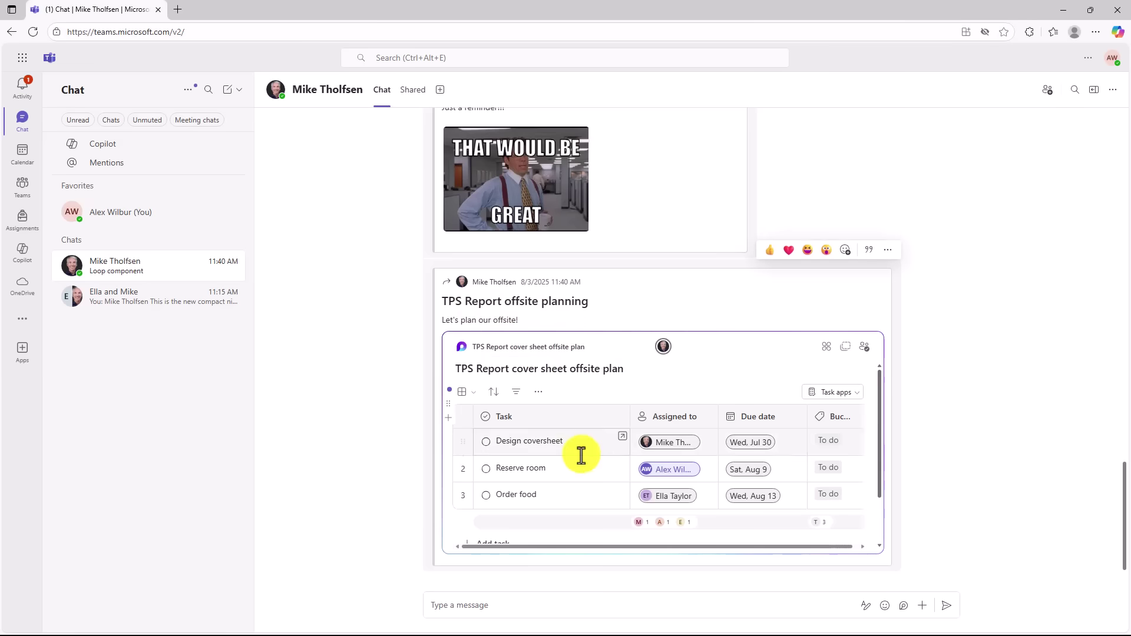
- Scroll through the forwarded Loop task table in the web chat
{"action": "scroll", "coordinate": [690, 439], "scroll_direction": "down", "scroll_amount": 1}
{"action": "scroll", "coordinate": [586, 441], "scroll_direction": "up", "scroll_amount": 1}
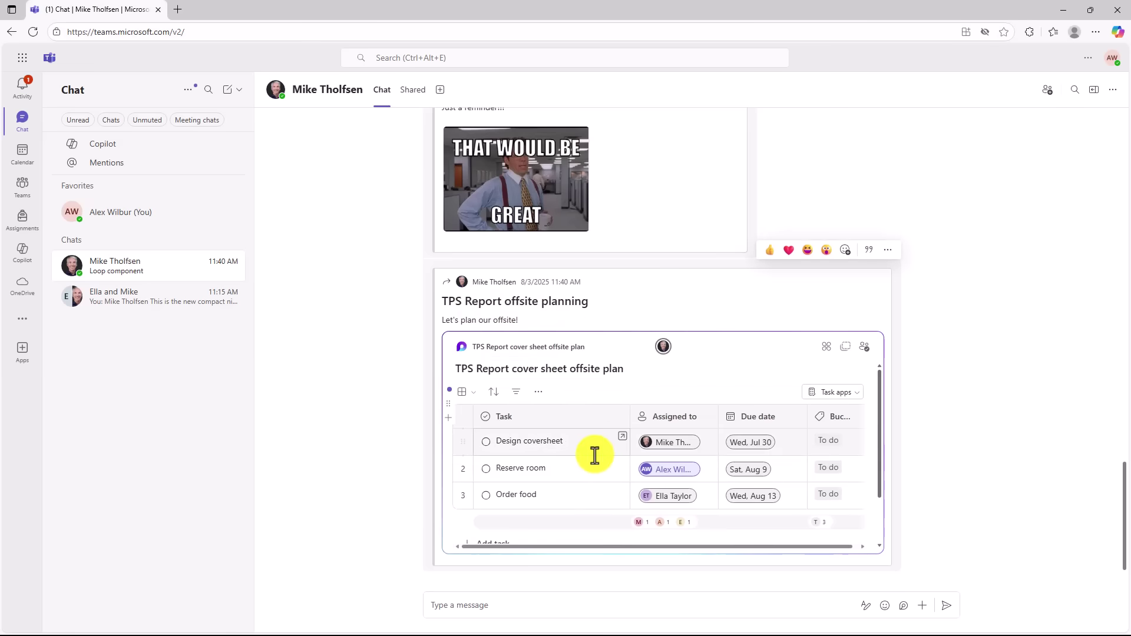